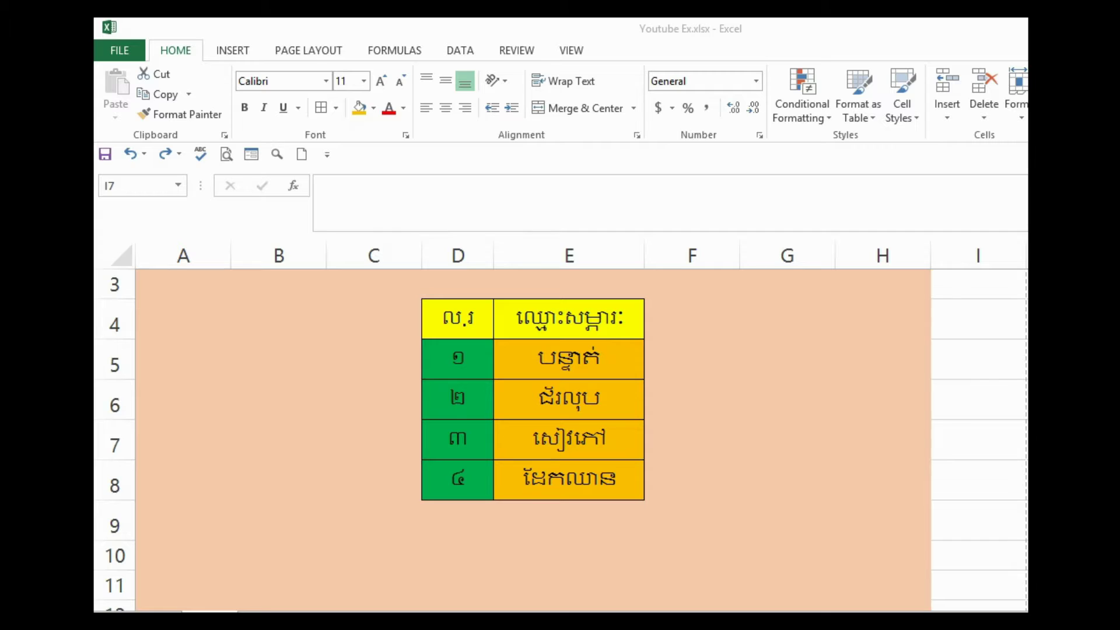
Step: Insert a comment on cell E5 and delete its default author text
{"action": "left_click", "coordinate": [569, 359]}
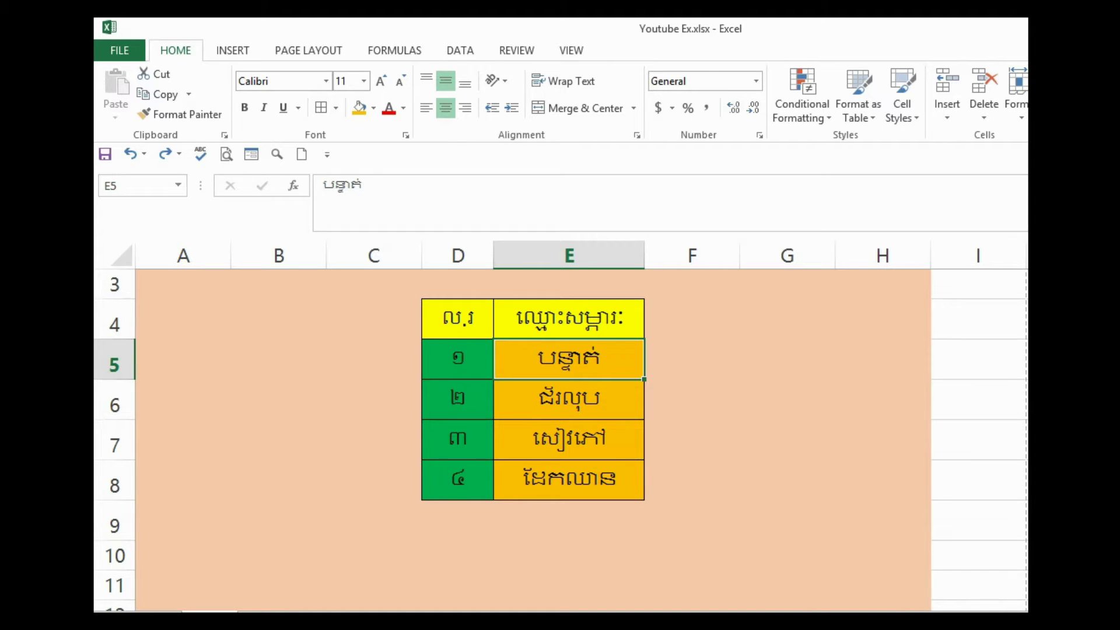
{"action": "left_click", "coordinate": [568, 478]}
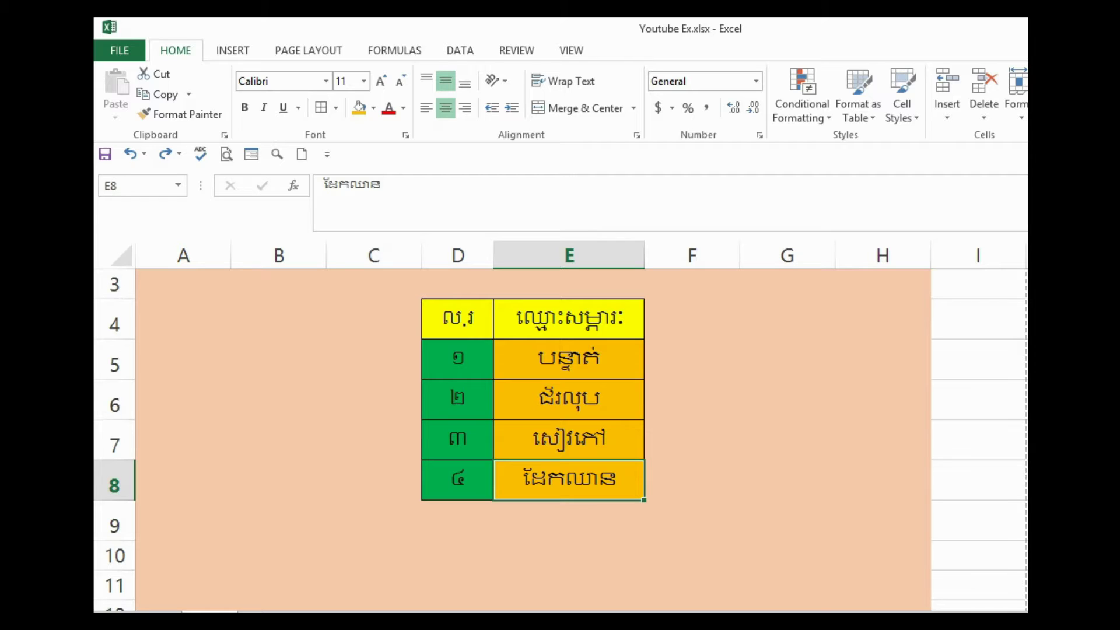
{"action": "left_click", "coordinate": [568, 358]}
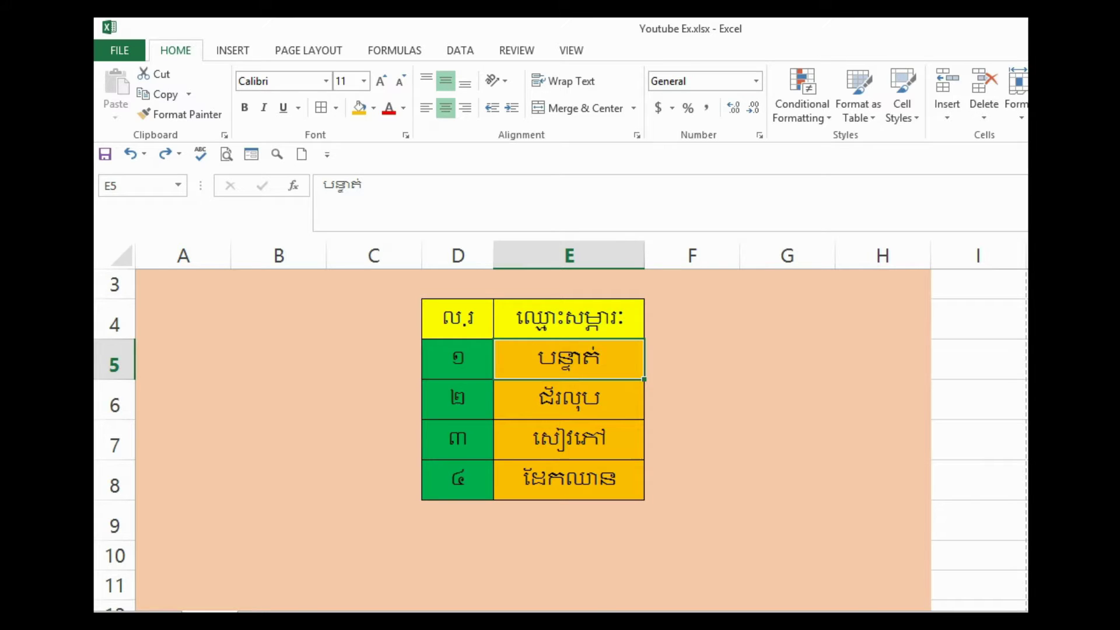
{"action": "key", "text": "shift+F10"}
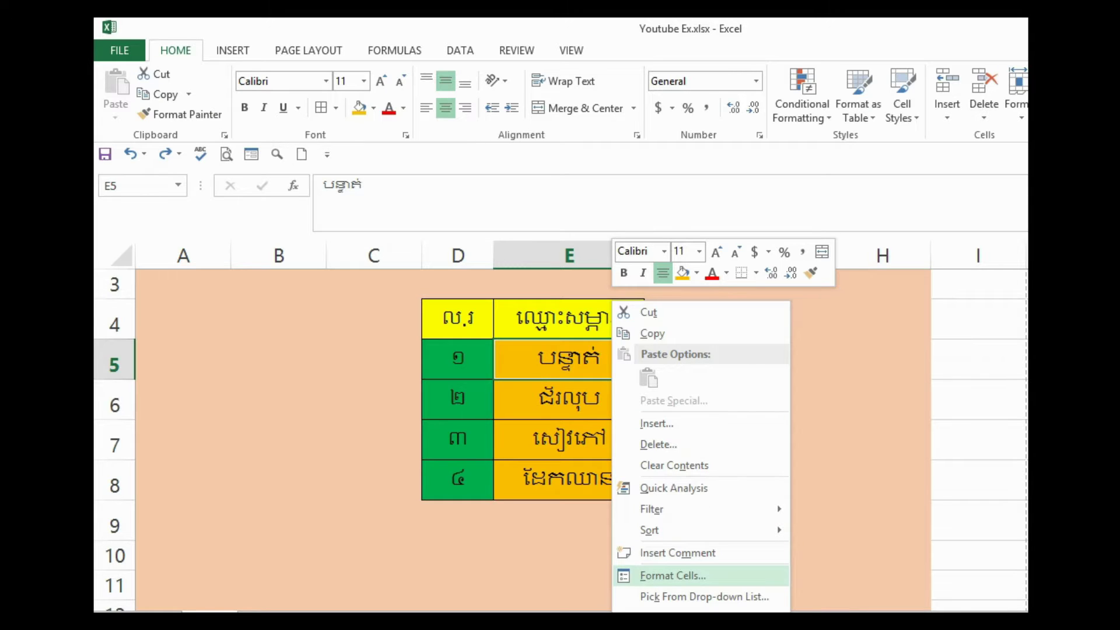
{"action": "key", "text": "Up"}
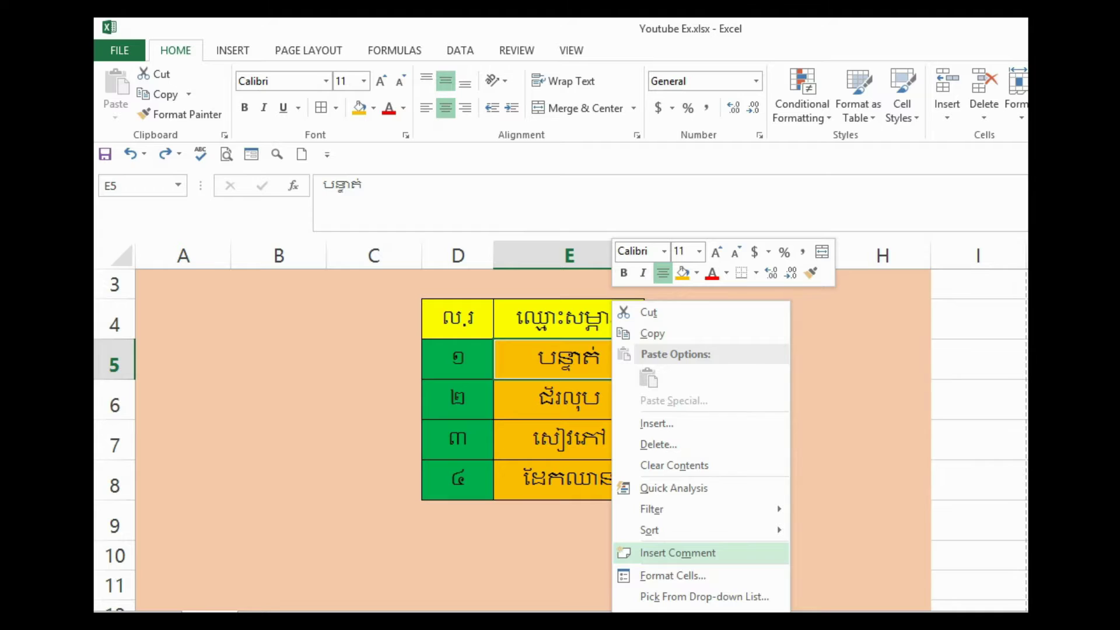
{"action": "key", "text": "Return"}
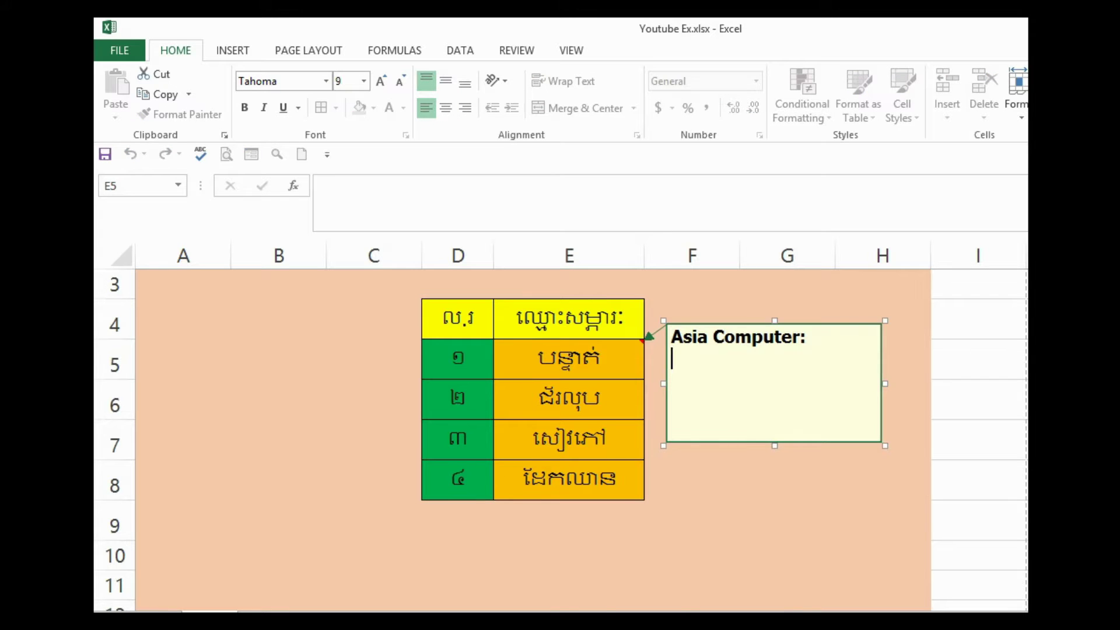
{"action": "key", "text": "shift+Up"}
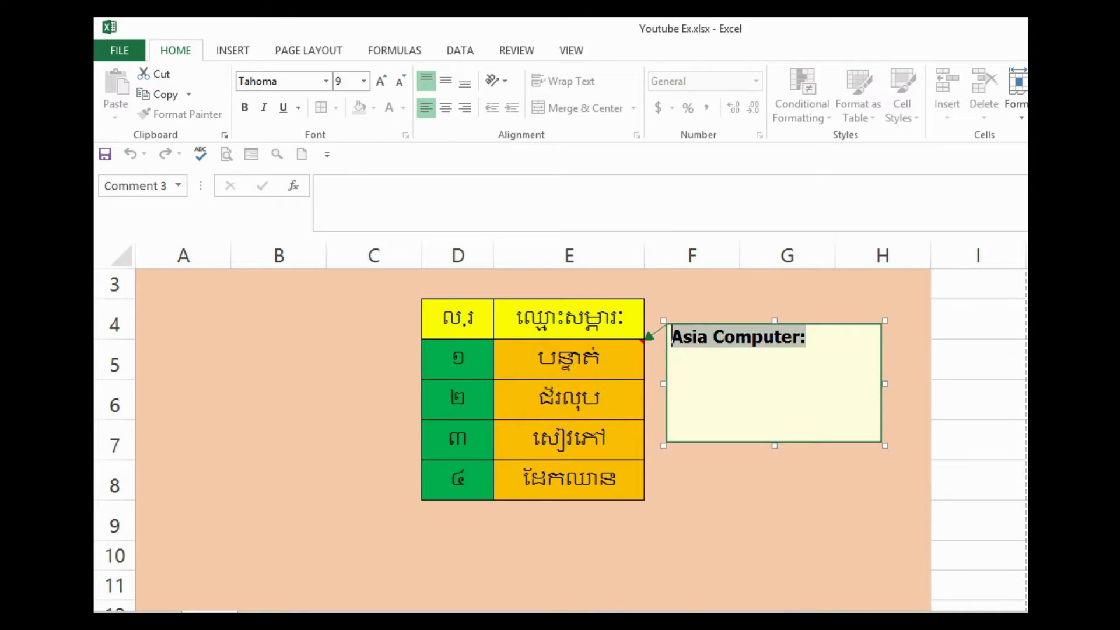
{"action": "key", "text": "Delete"}
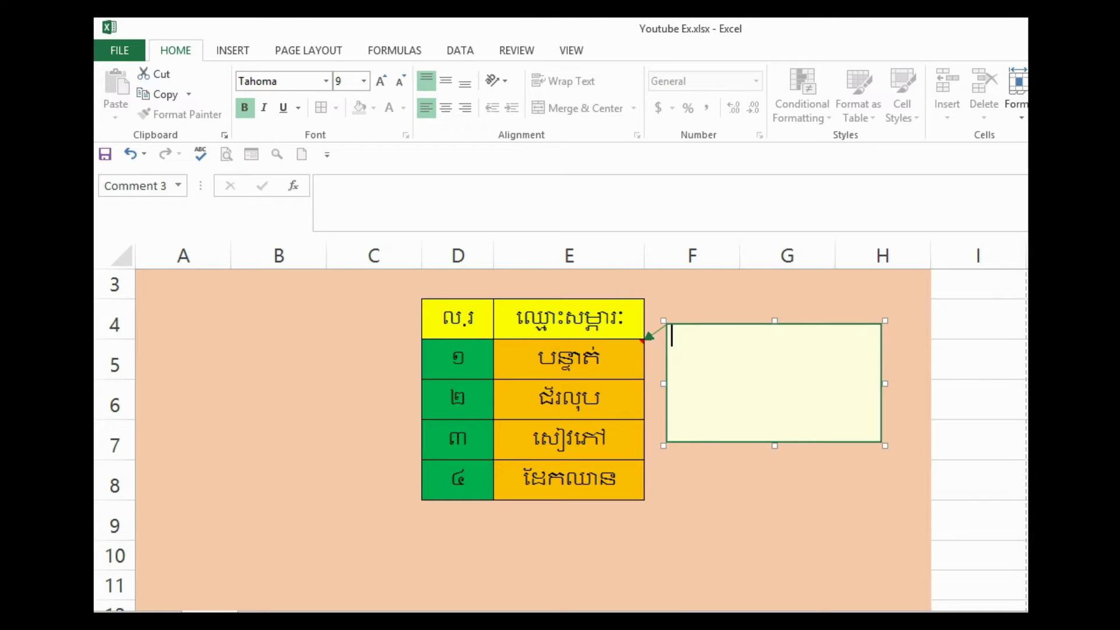
Step: Shrink E5's comment box to a small, narrow size
{"action": "left_click_drag", "start_coordinate": [775, 446], "coordinate": [775, 387]}
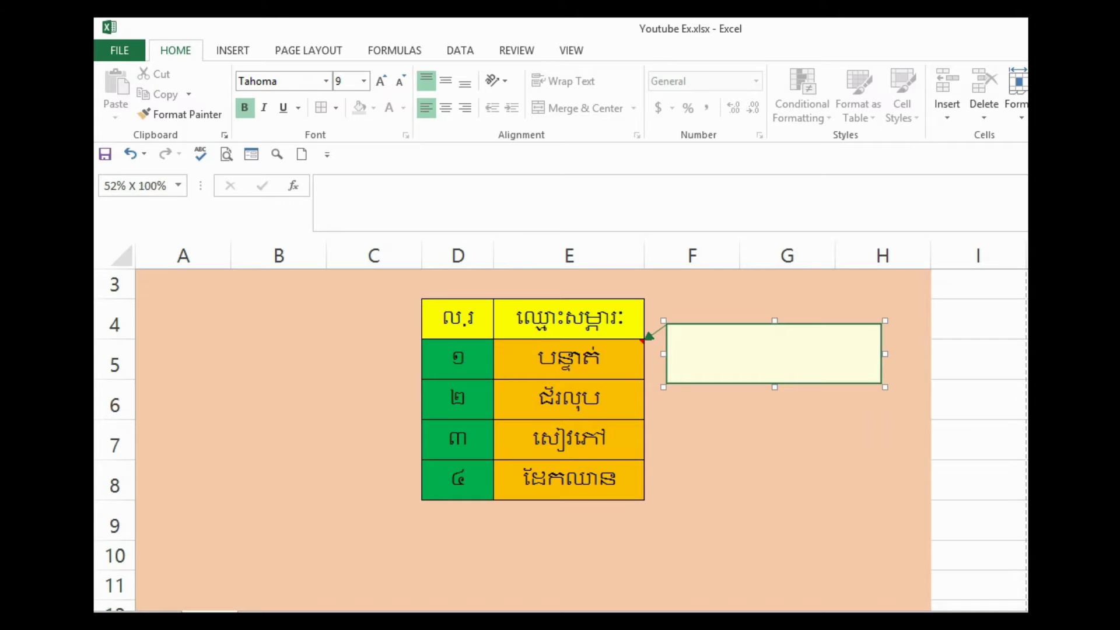
{"action": "left_click_drag", "start_coordinate": [885, 353], "coordinate": [745, 353]}
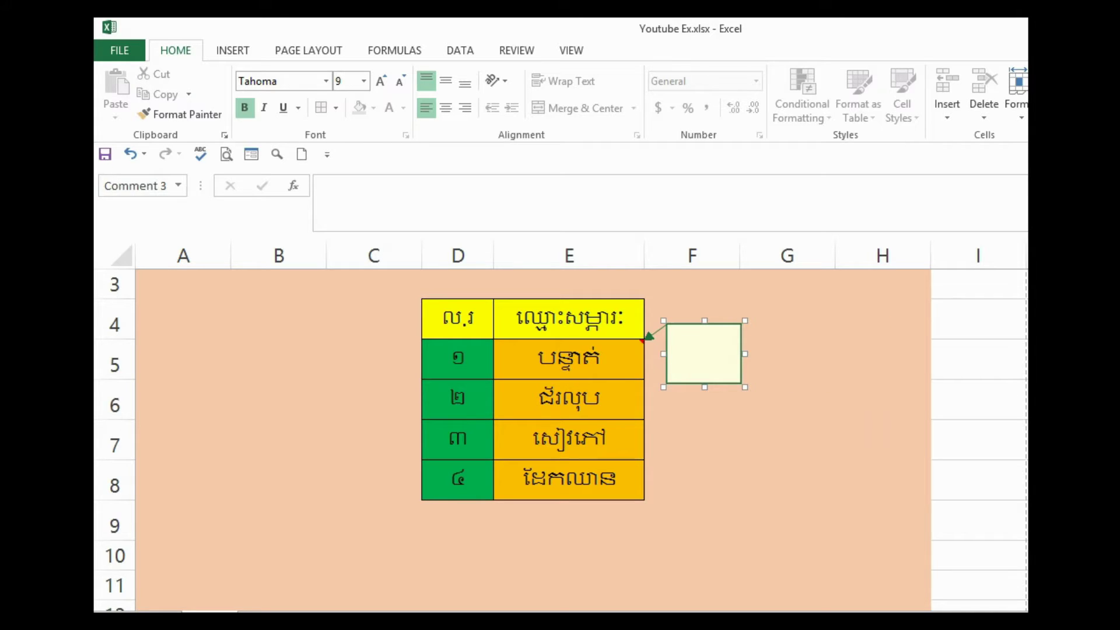
{"action": "left_click_drag", "start_coordinate": [745, 353], "coordinate": [764, 353]}
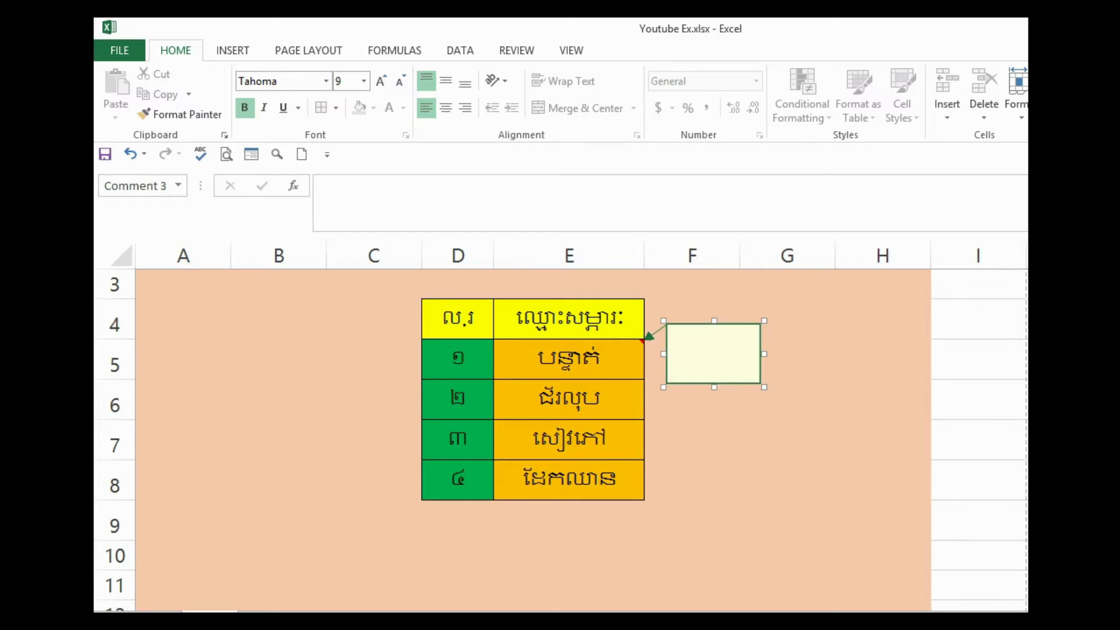
{"action": "right_click", "coordinate": [666, 322]}
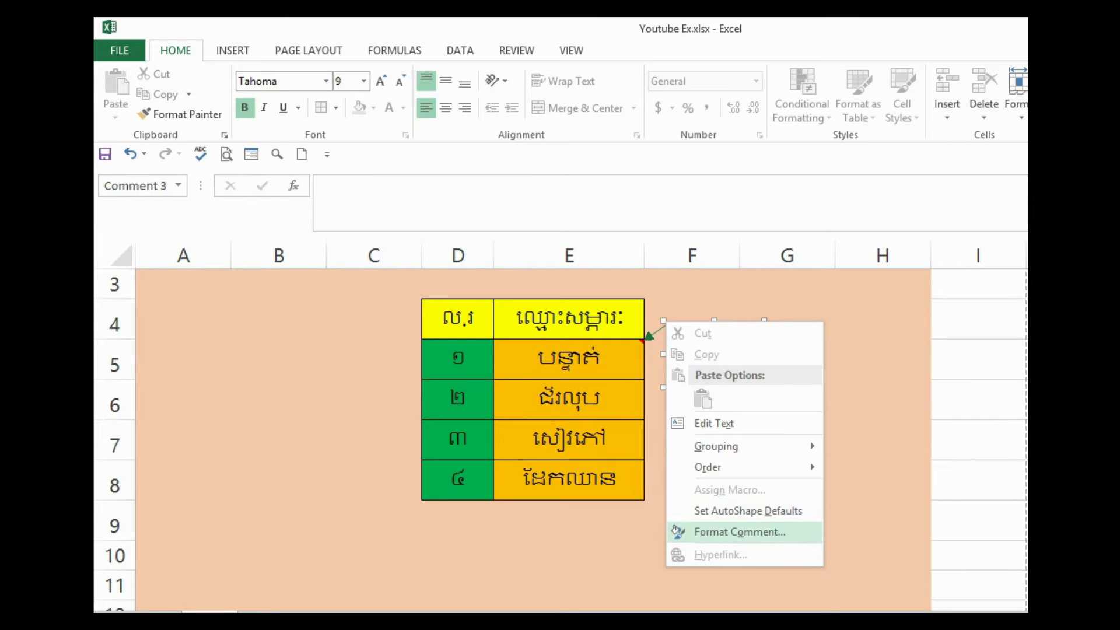
{"action": "left_click", "coordinate": [680, 532]}
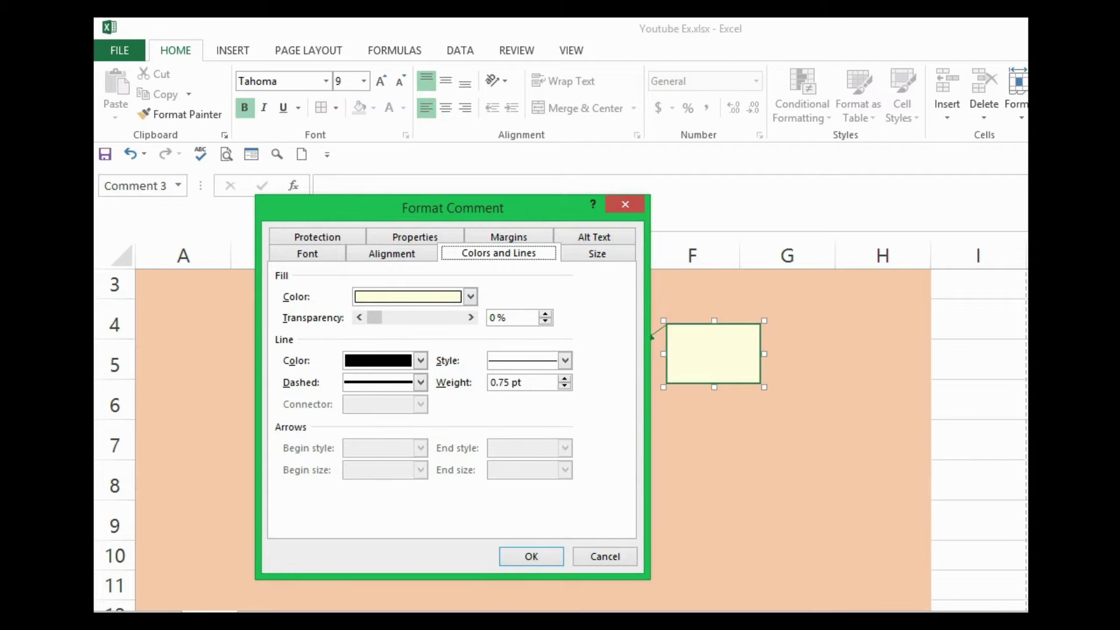
{"action": "left_click", "coordinate": [316, 237]}
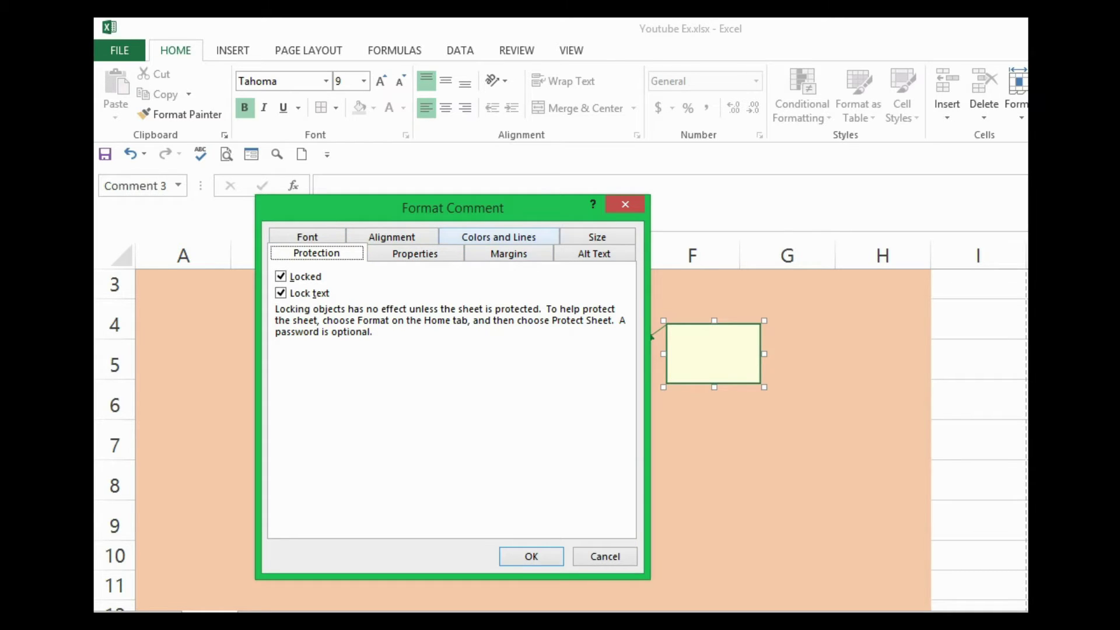
{"action": "left_click", "coordinate": [500, 237]}
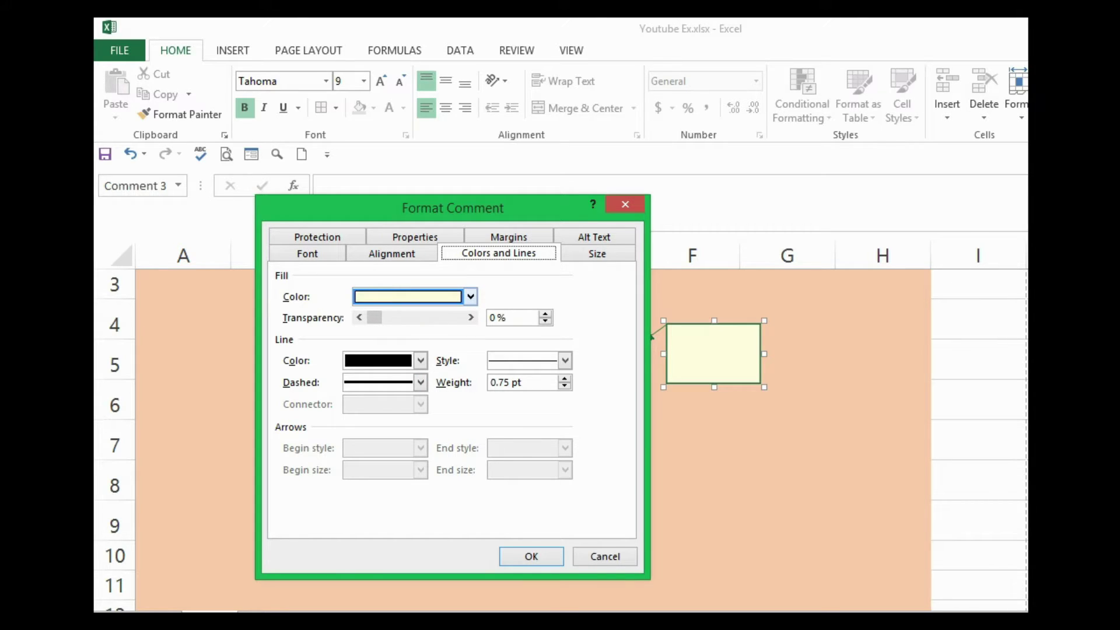
{"action": "left_click", "coordinate": [470, 296]}
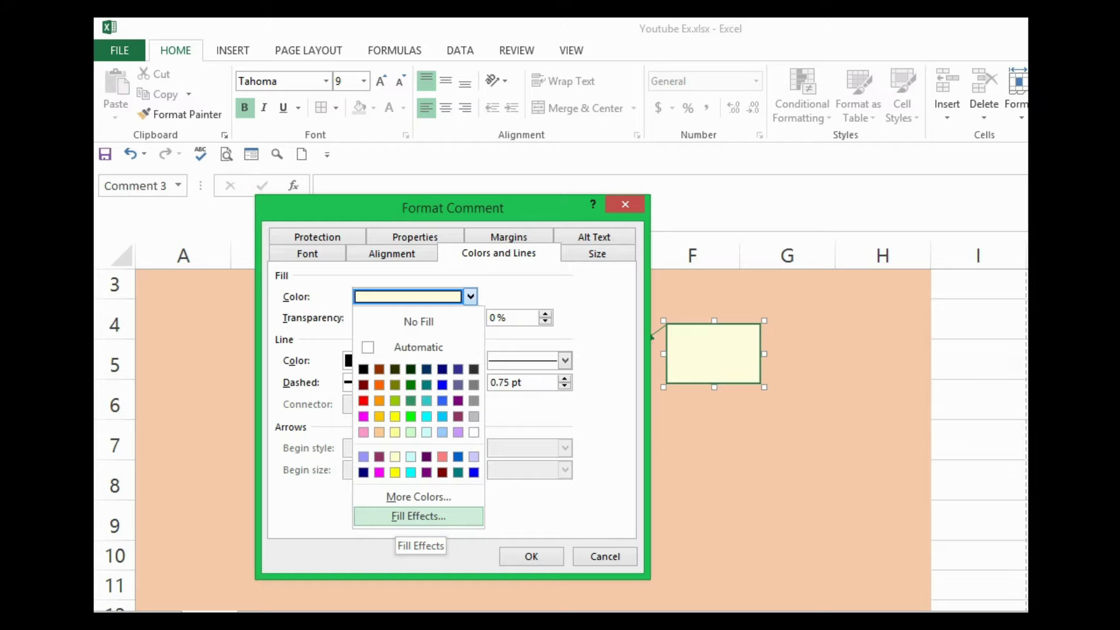
{"action": "left_click", "coordinate": [419, 516]}
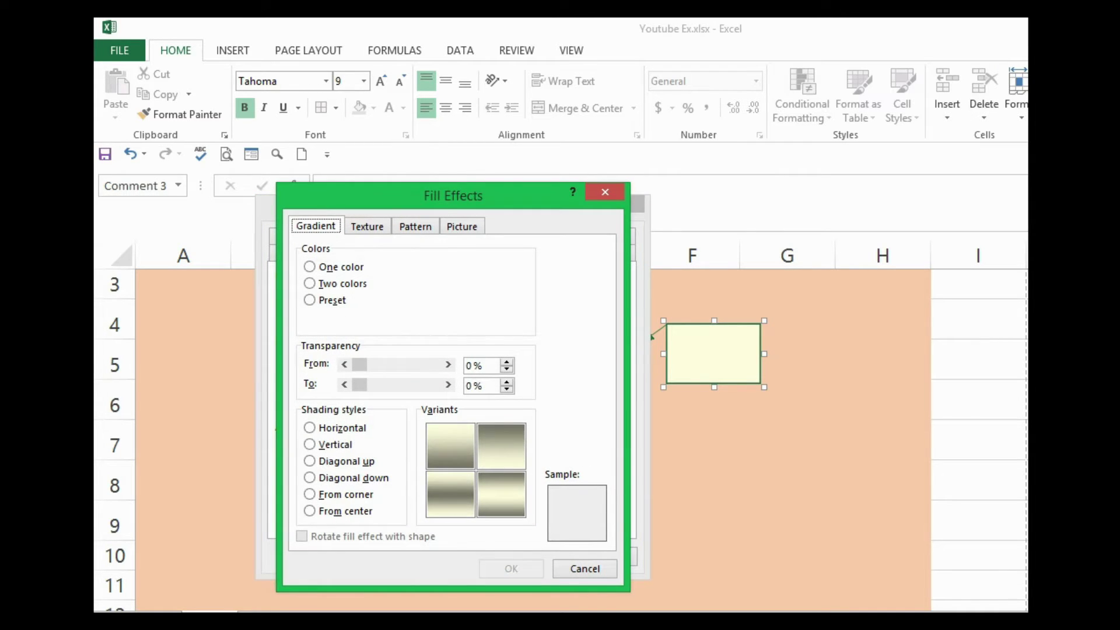
{"action": "left_click", "coordinate": [309, 267]}
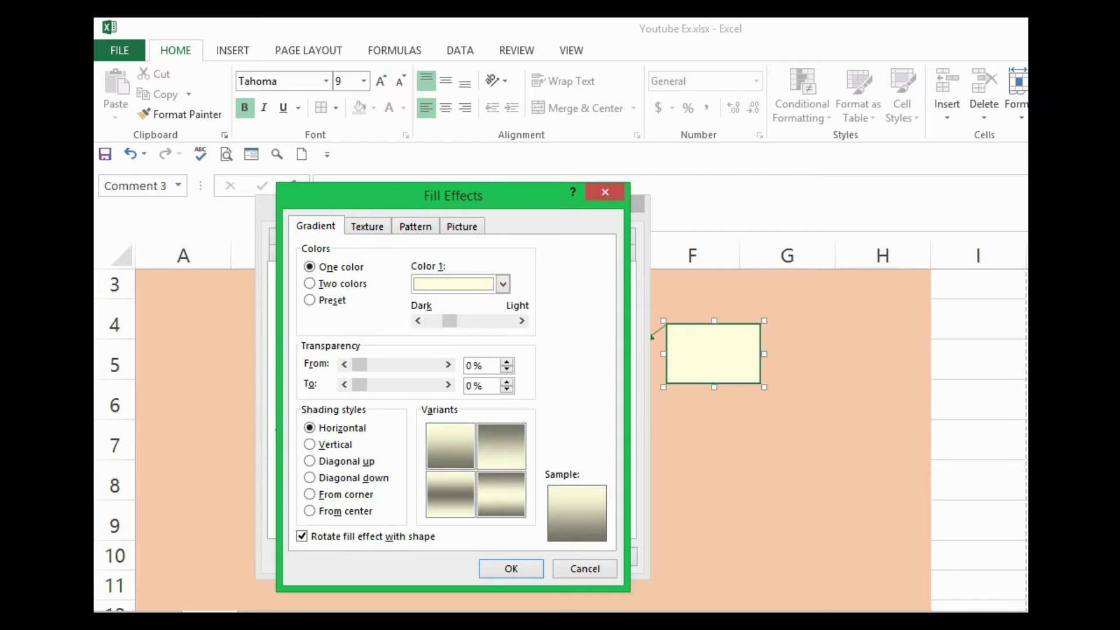
{"action": "left_click", "coordinate": [501, 447]}
{"action": "left_click", "coordinate": [501, 494]}
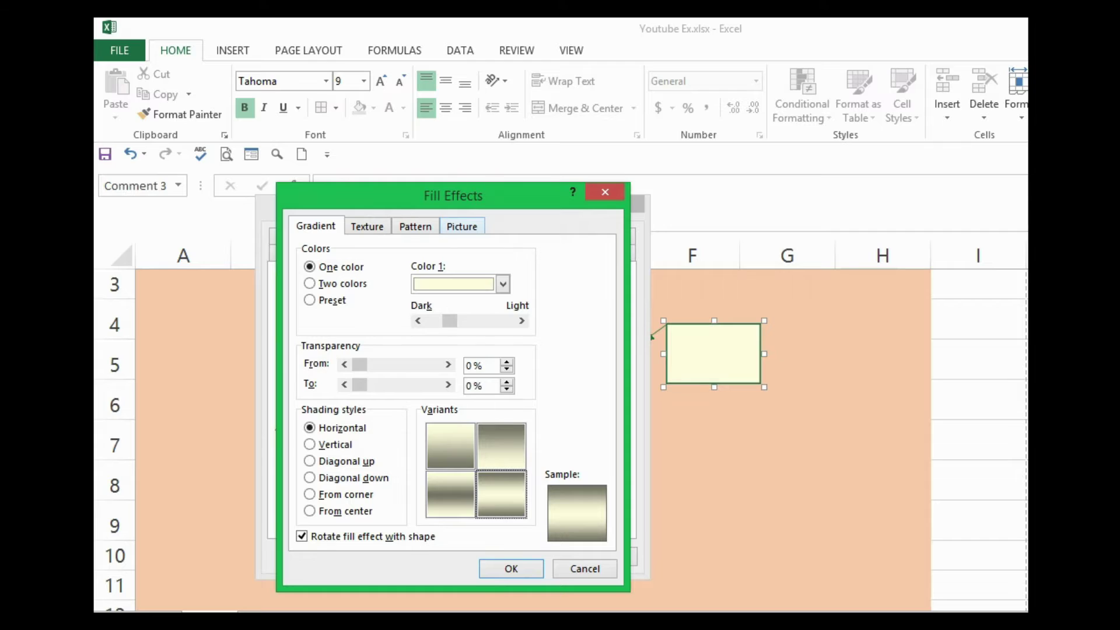
{"action": "left_click", "coordinate": [461, 226]}
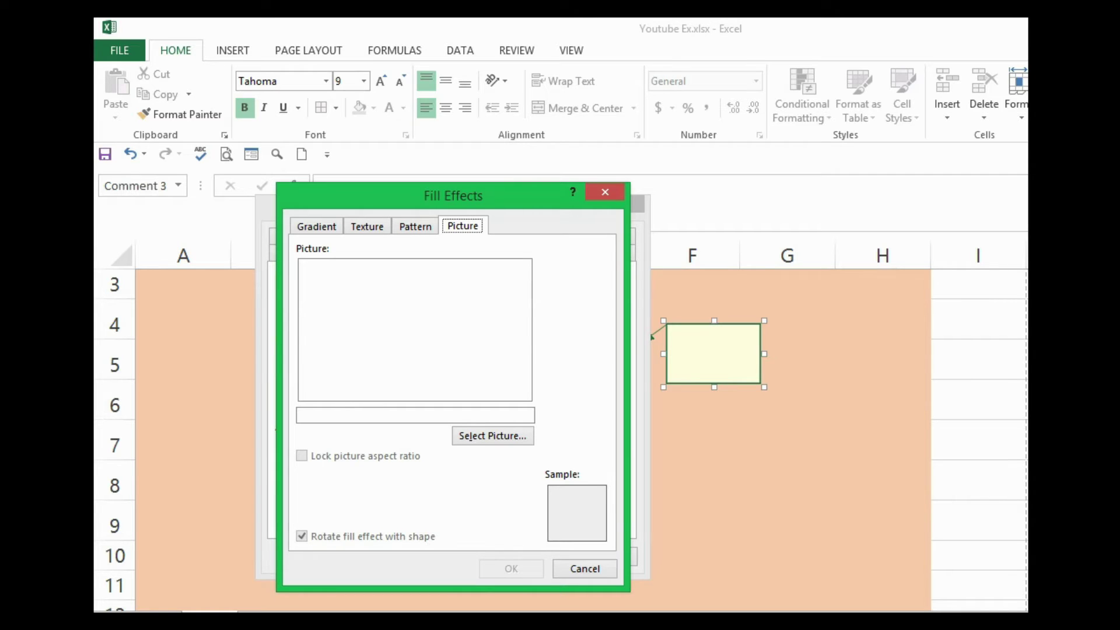
{"action": "mouse_move", "coordinate": [453, 195]}
{"action": "left_mouse_down"}
{"action": "mouse_move", "coordinate": [740, 325]}
{"action": "mouse_move", "coordinate": [861, 263]}
{"action": "mouse_move", "coordinate": [889, 192]}
{"action": "left_mouse_up"}
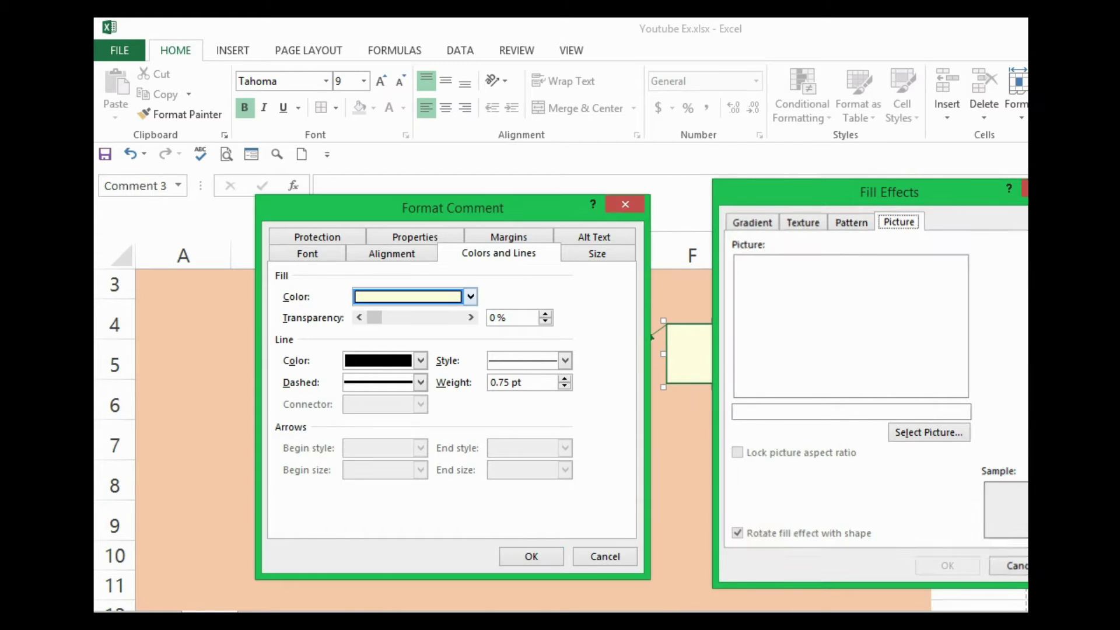
{"action": "key", "text": "Escape"}
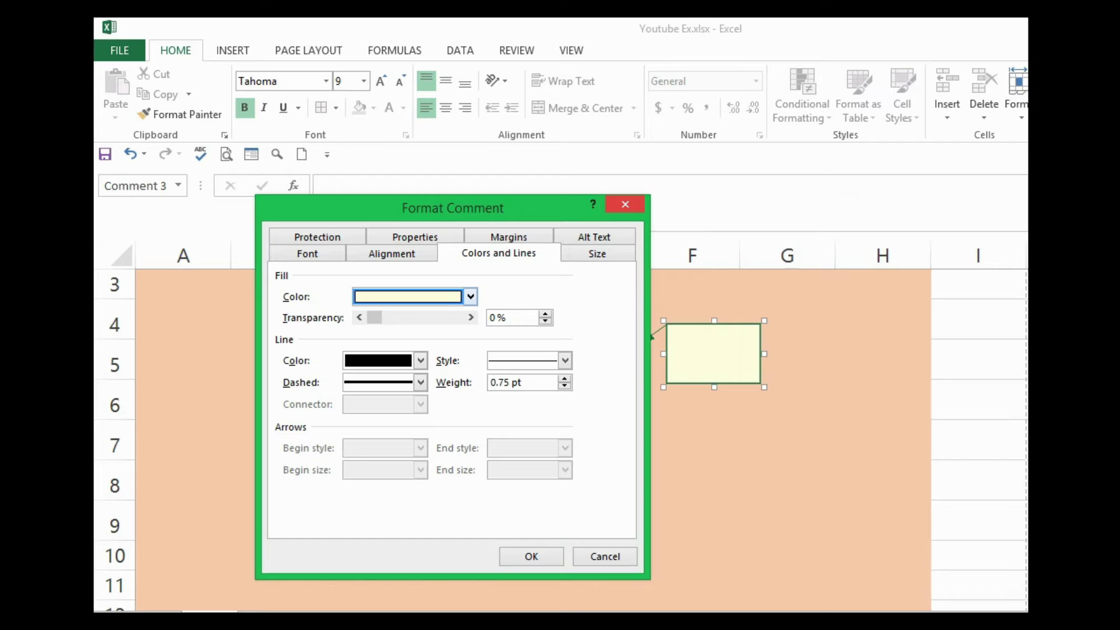
{"action": "key", "text": "Return"}
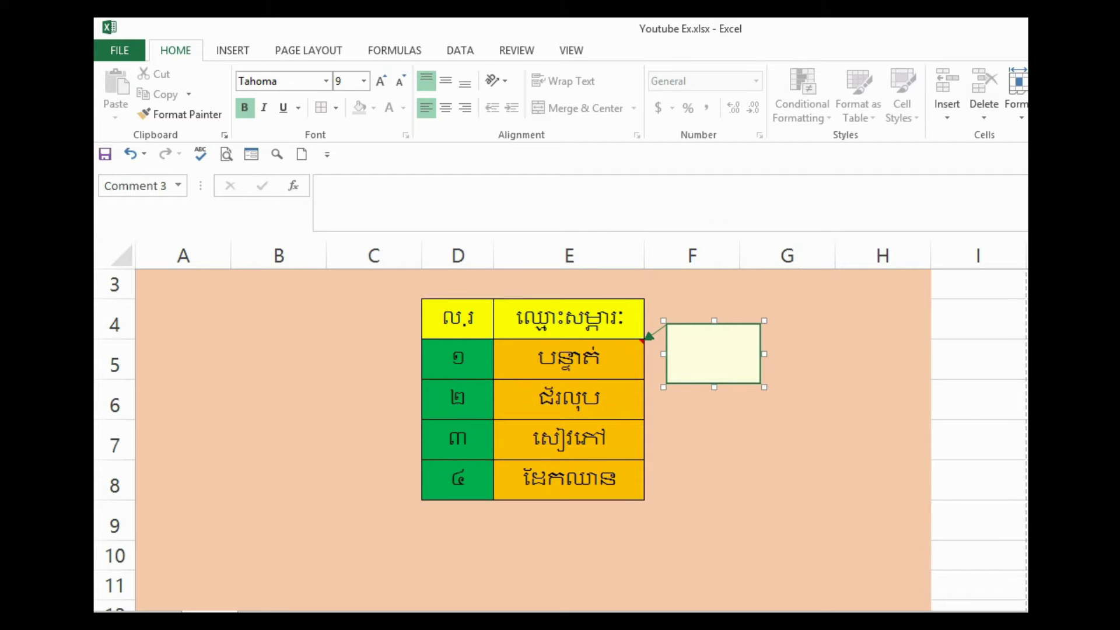
Step: Reopen E5's comment for editing and bring up its Format Comment settings
{"action": "key", "text": "Escape"}
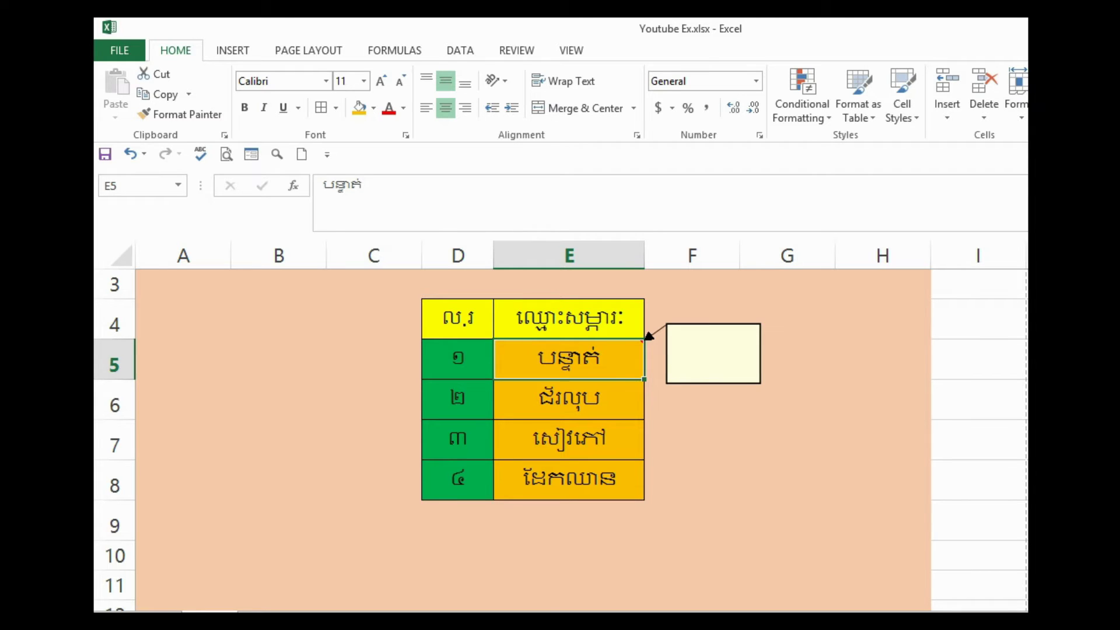
{"action": "right_click", "coordinate": [637, 359]}
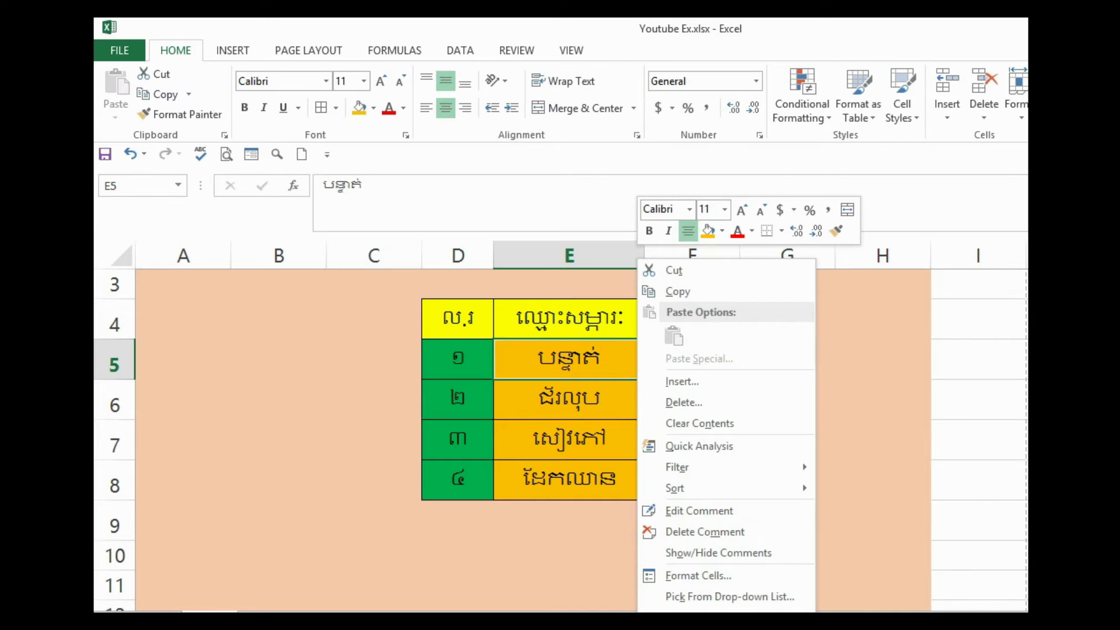
{"action": "key", "text": "Escape"}
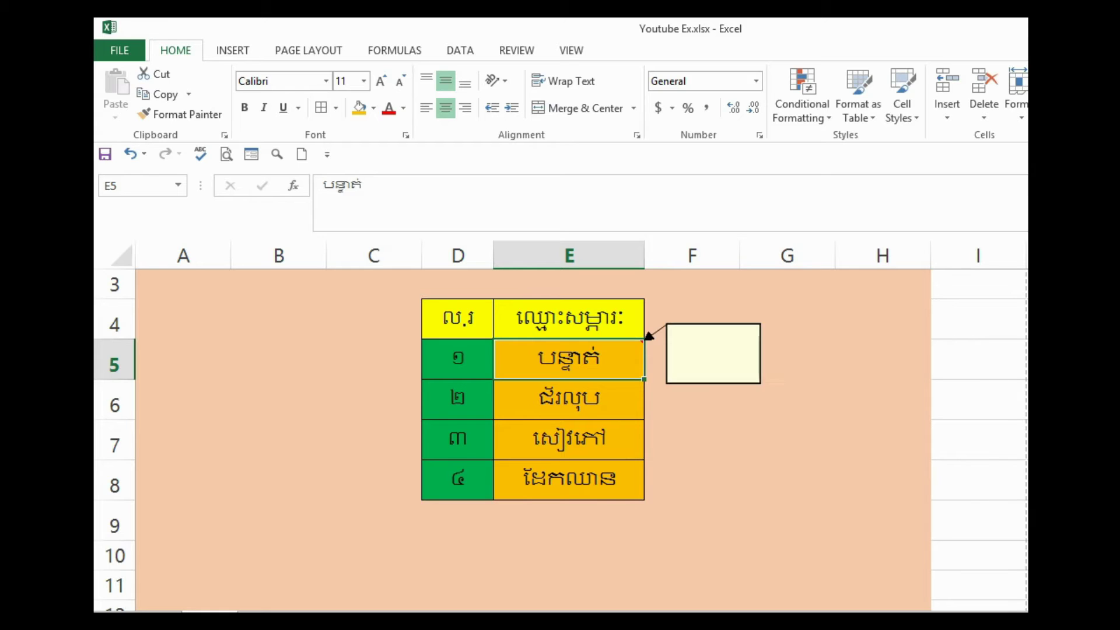
{"action": "right_click", "coordinate": [640, 350]}
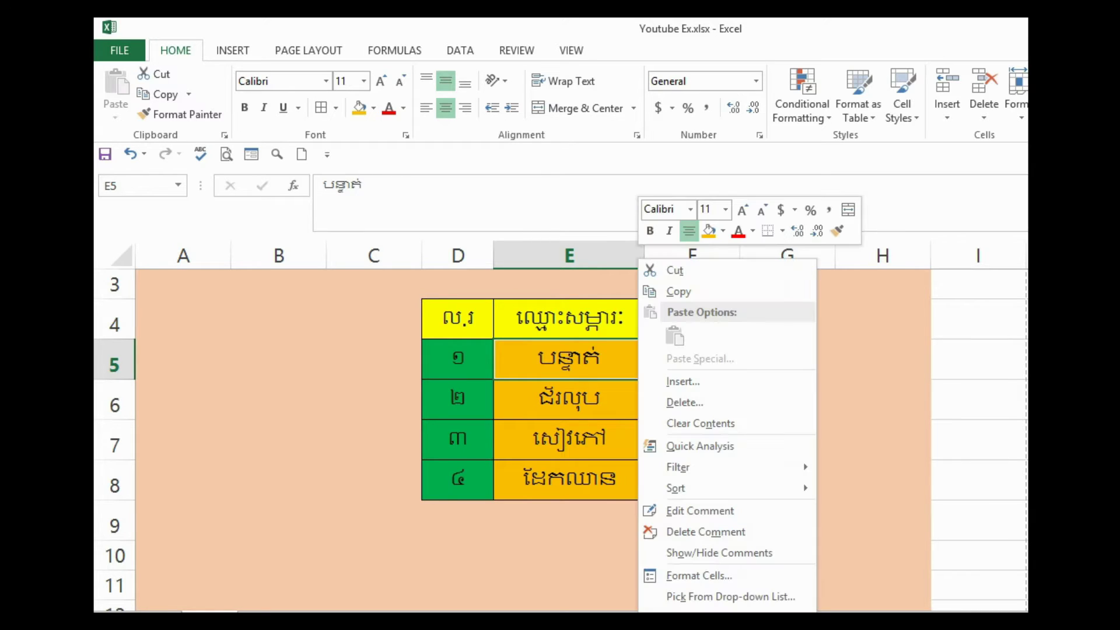
{"action": "key", "text": "Up"}
{"action": "key", "text": "Up"}
{"action": "key", "text": "Up"}
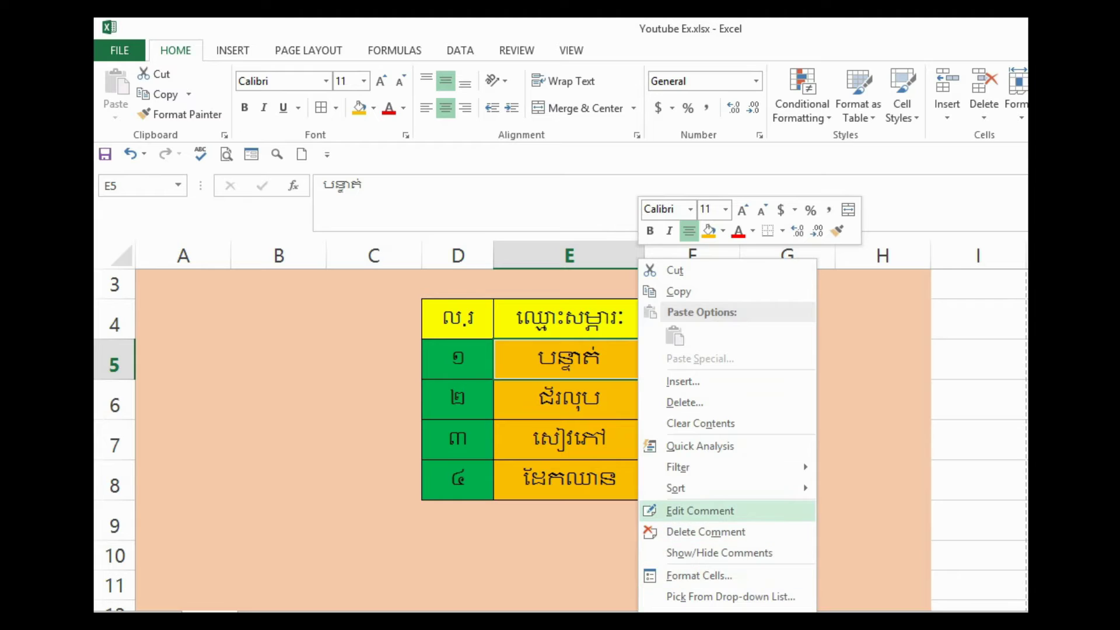
{"action": "key", "text": "Return"}
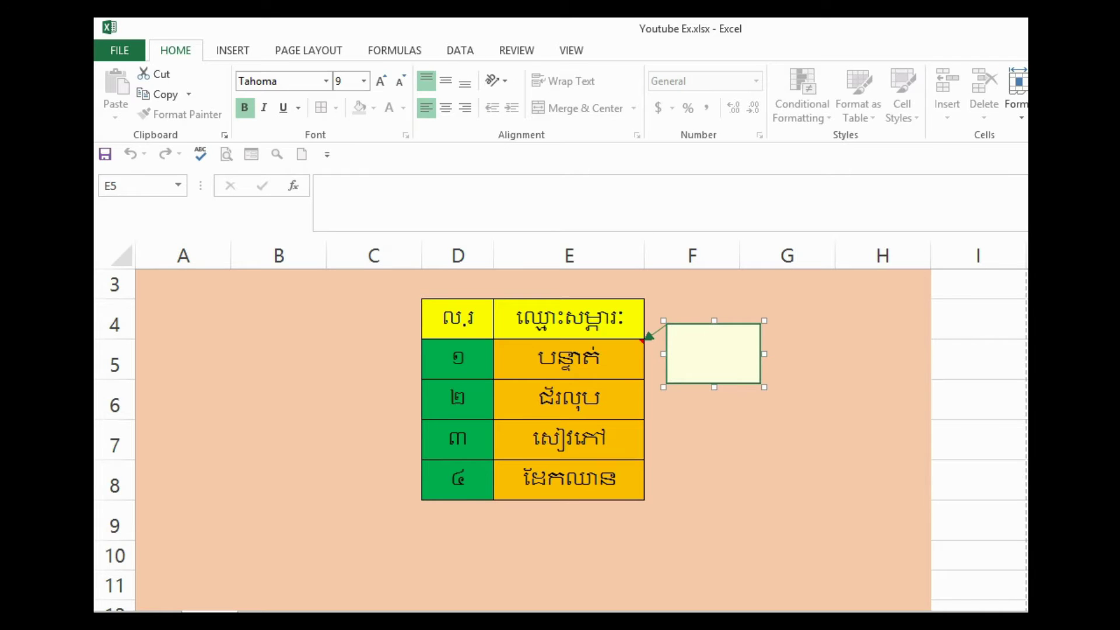
{"action": "right_click", "coordinate": [666, 322]}
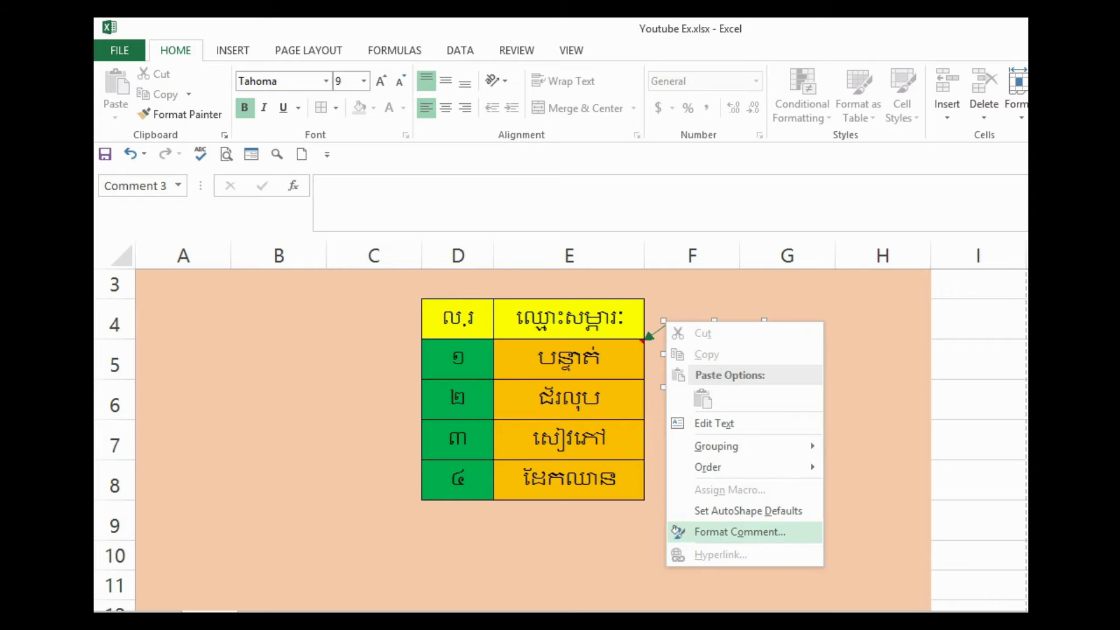
{"action": "left_click", "coordinate": [740, 532]}
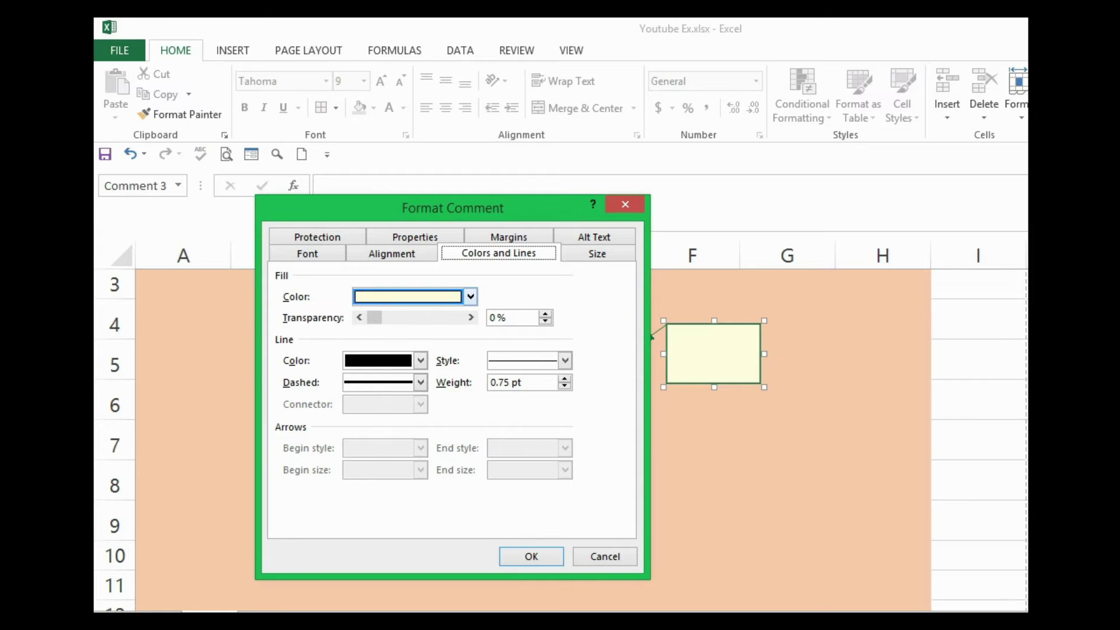
Step: Fill E5's comment box with the metric-rulers picture through Fill Effects
{"action": "left_click", "coordinate": [470, 296]}
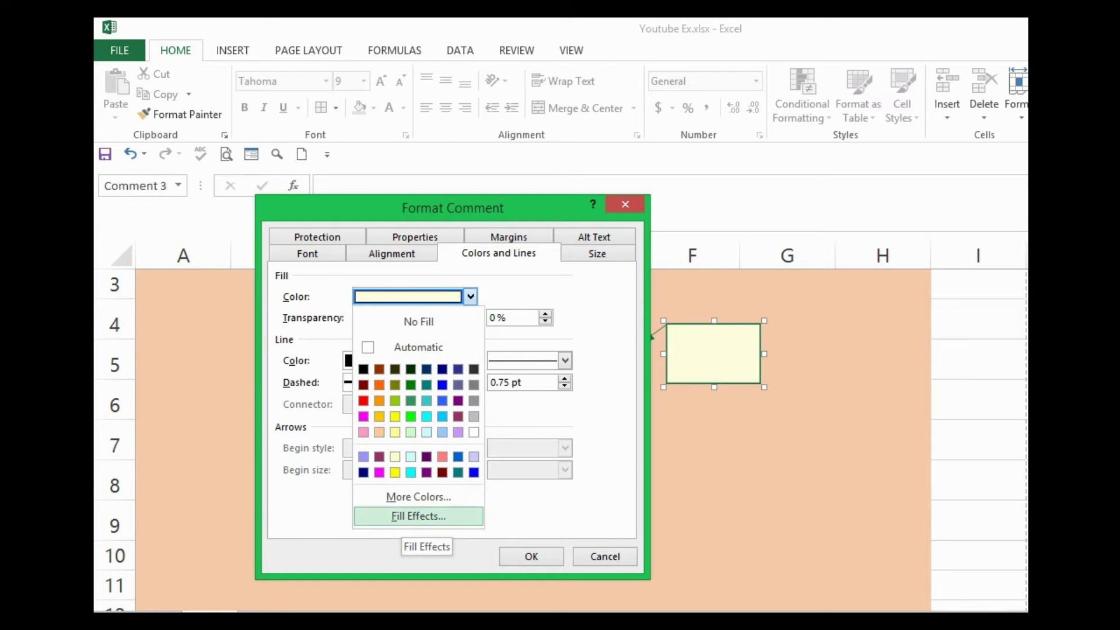
{"action": "left_click", "coordinate": [418, 516]}
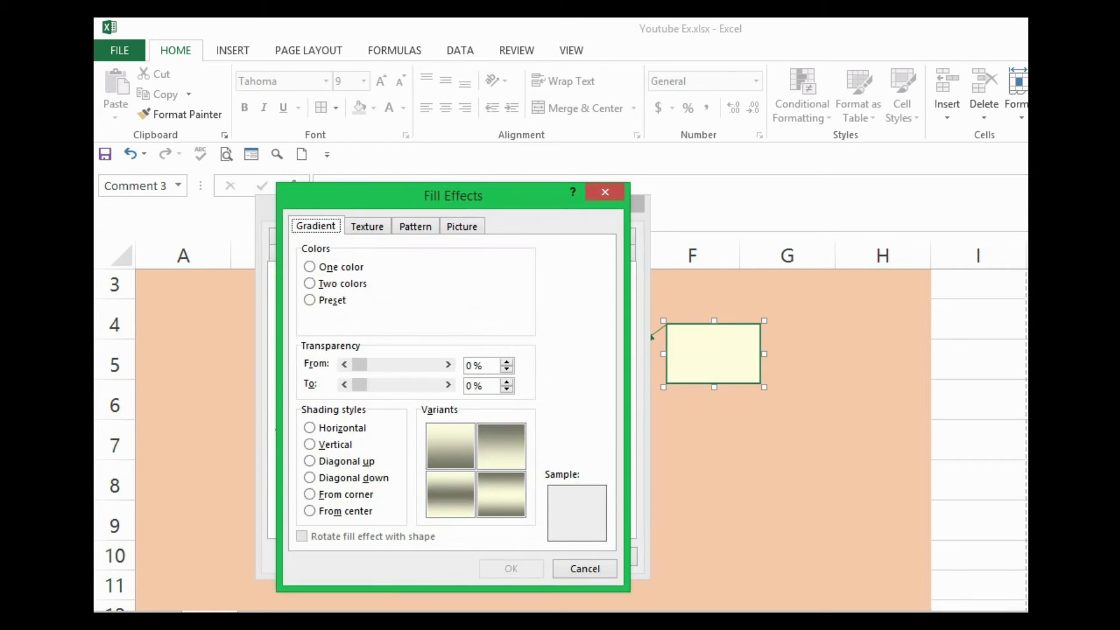
{"action": "left_click", "coordinate": [462, 227]}
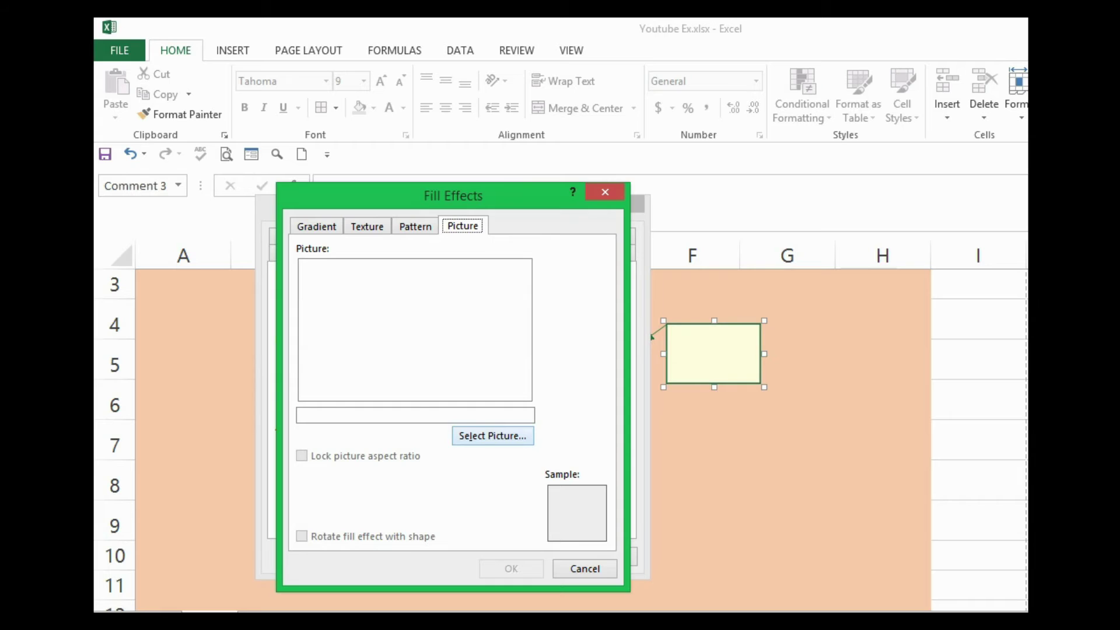
{"action": "left_click", "coordinate": [492, 436]}
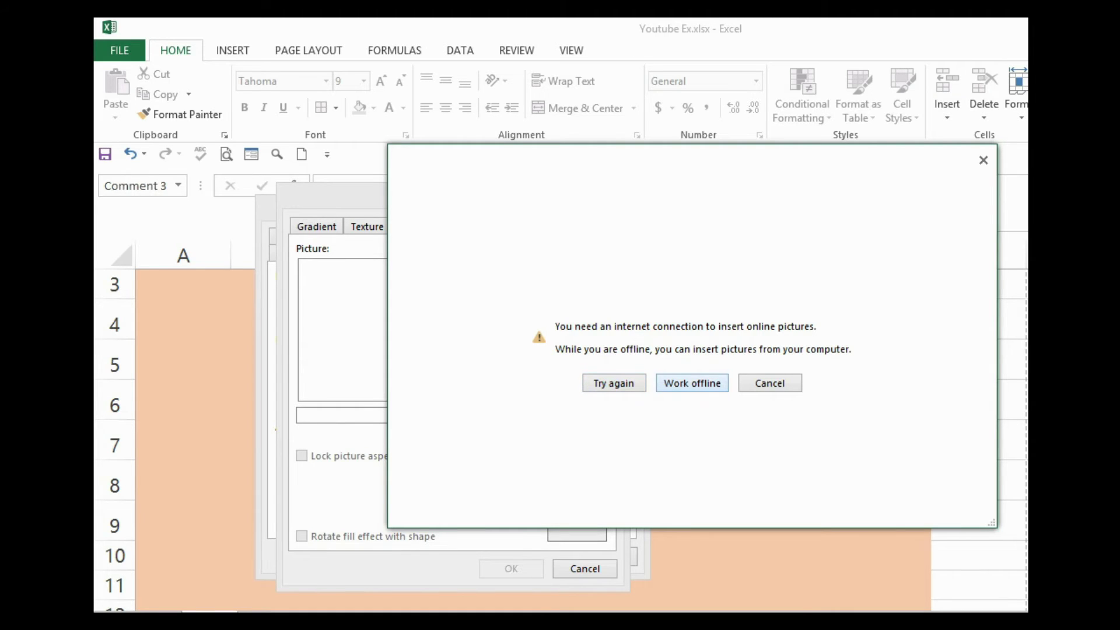
{"action": "left_click", "coordinate": [691, 383]}
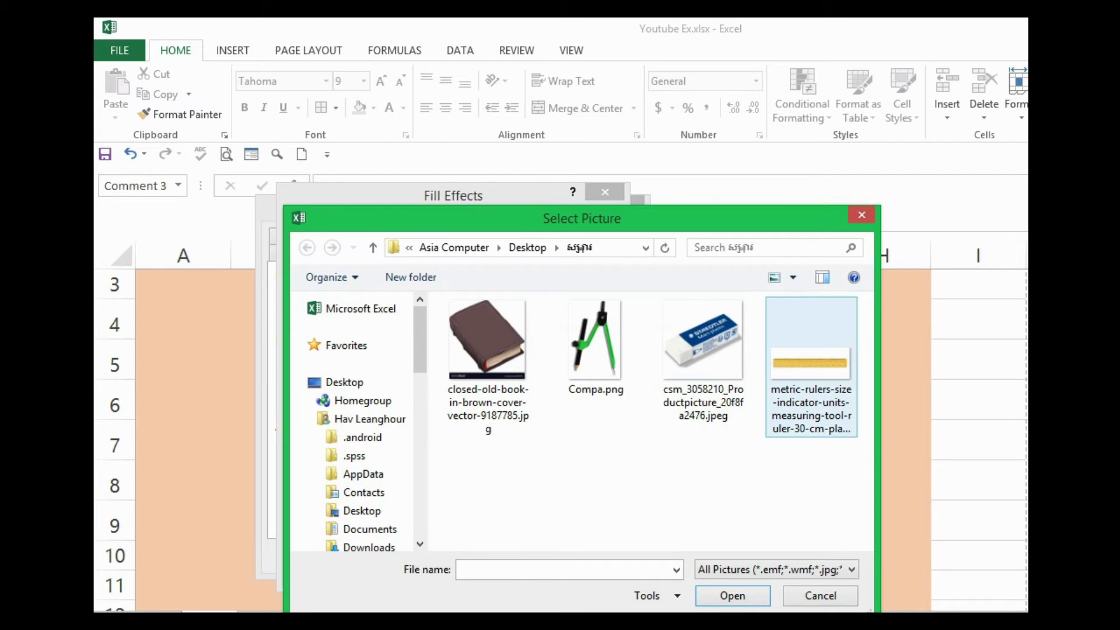
{"action": "left_click", "coordinate": [811, 373]}
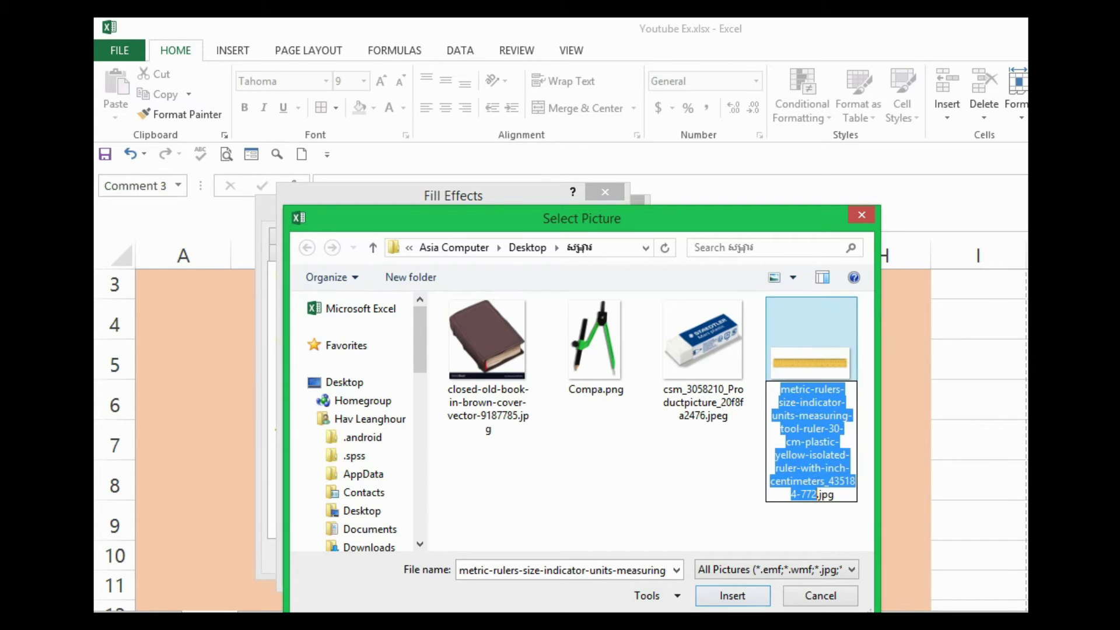
{"action": "key", "text": "Return"}
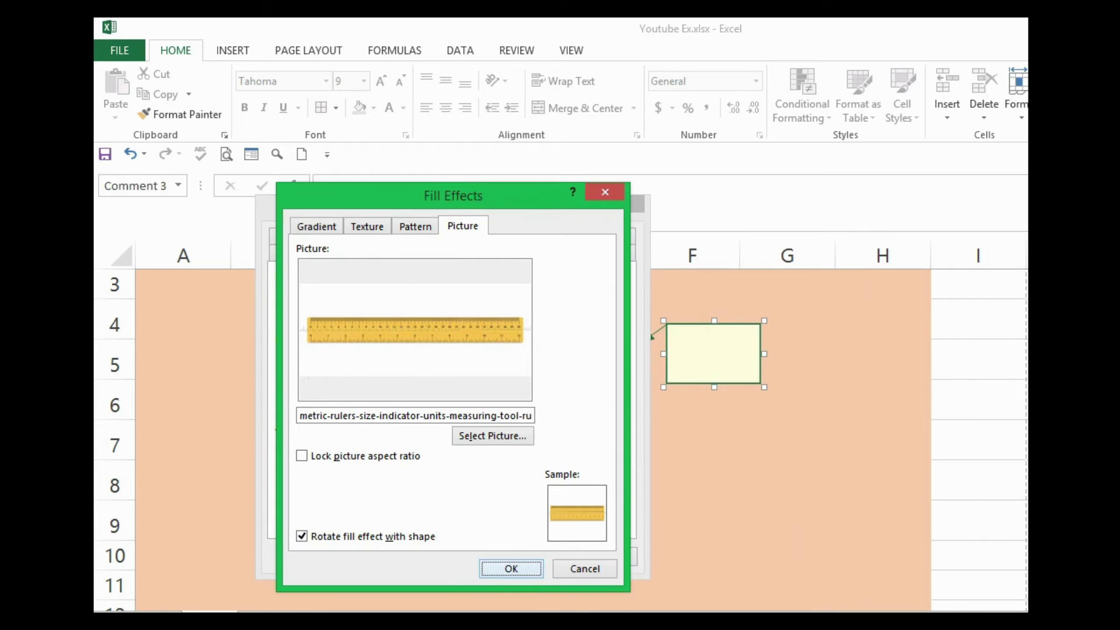
{"action": "key", "text": "Return"}
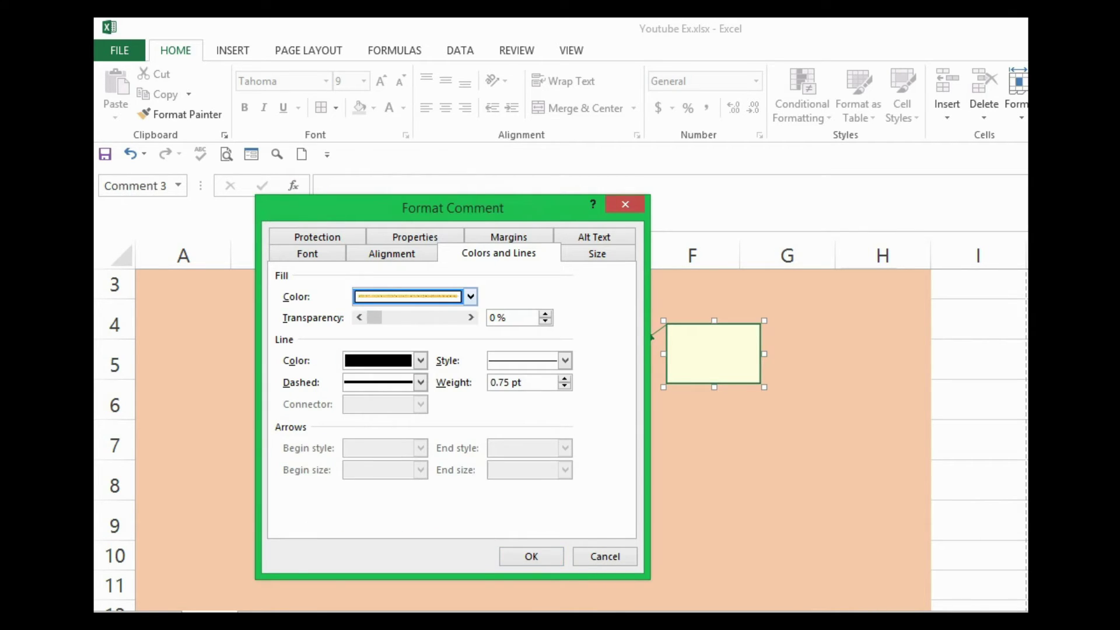
{"action": "key", "text": "Return"}
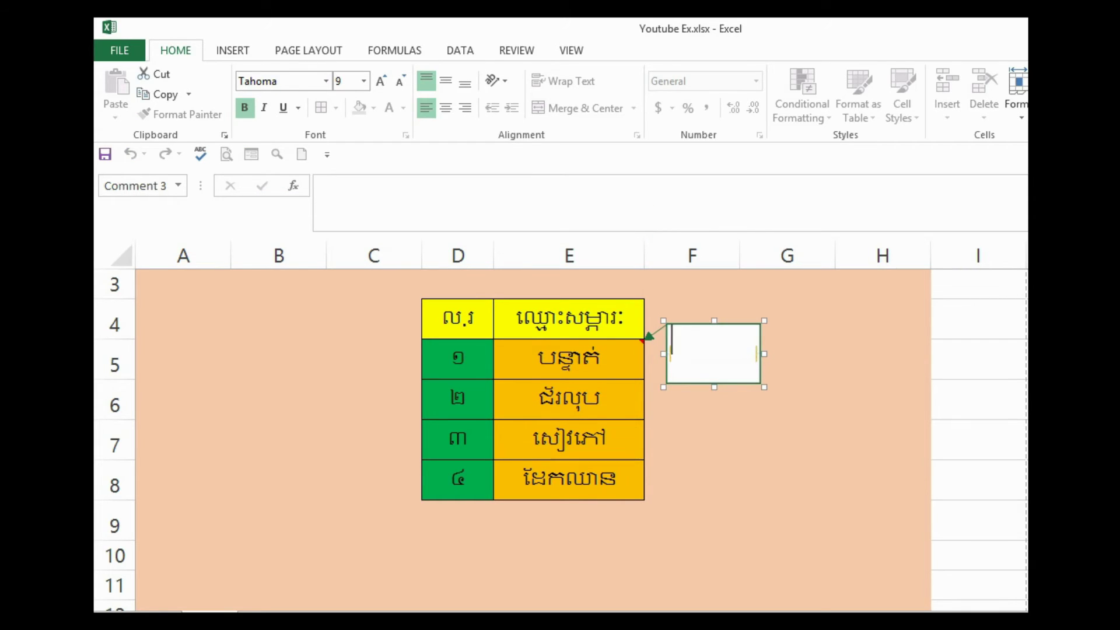
Step: Add a new comment to cell E6 and clear its default author text
{"action": "left_click", "coordinate": [692, 399]}
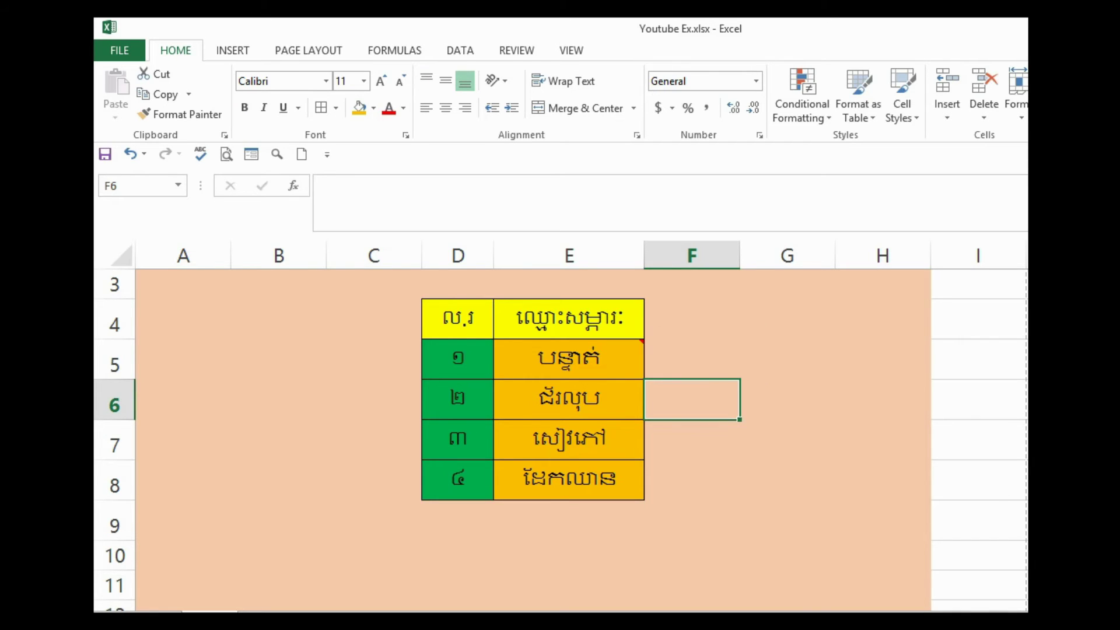
{"action": "left_click", "coordinate": [601, 398]}
{"action": "right_click", "coordinate": [601, 398]}
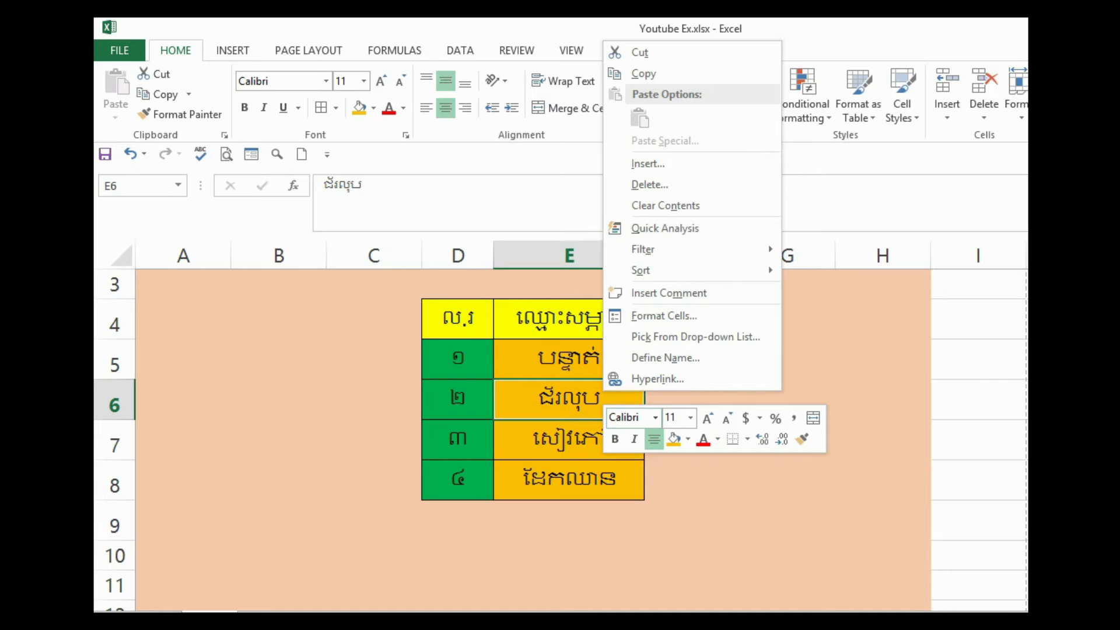
{"action": "left_click", "coordinate": [668, 293]}
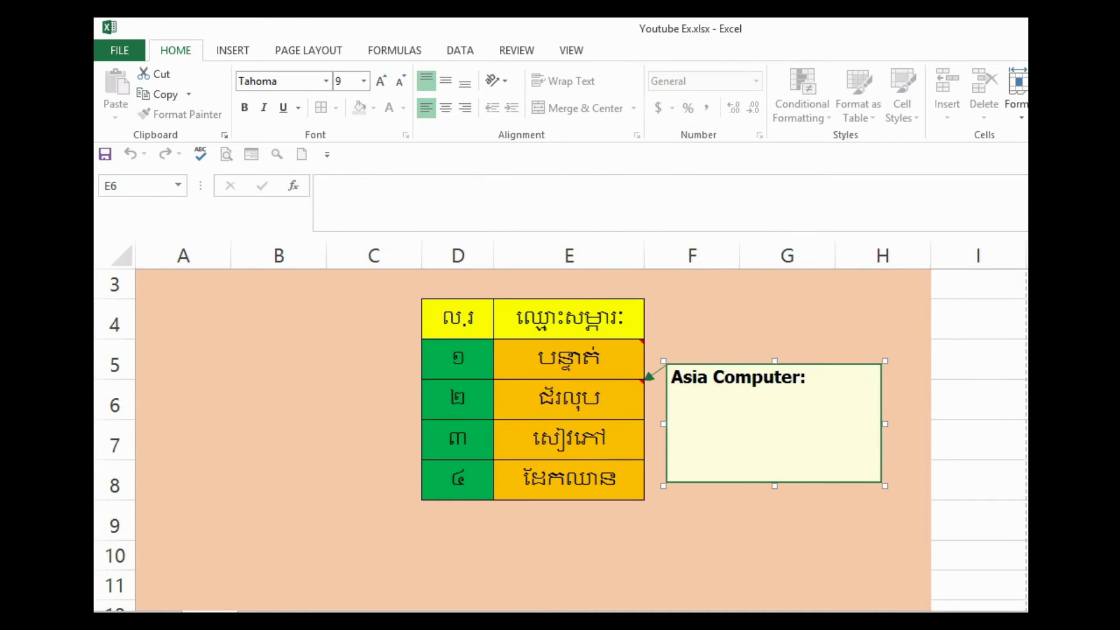
{"action": "key", "text": "ctrl+a"}
{"action": "key", "text": "BackSpace"}
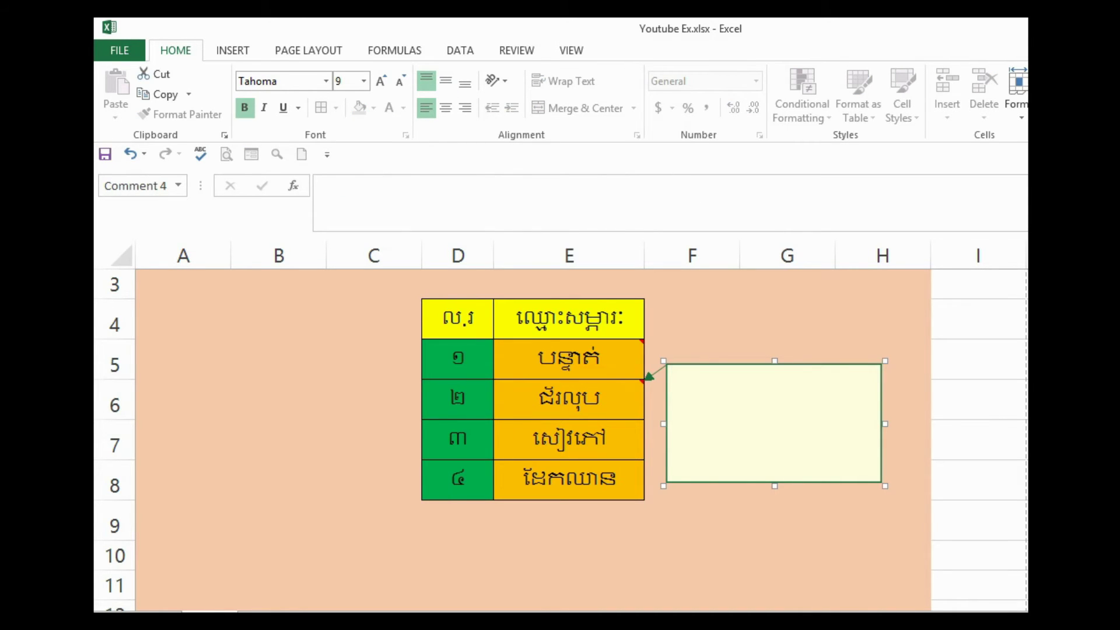
Step: Shrink E6's comment box to a small, narrow size
{"action": "left_click_drag", "start_coordinate": [775, 486], "coordinate": [775, 432]}
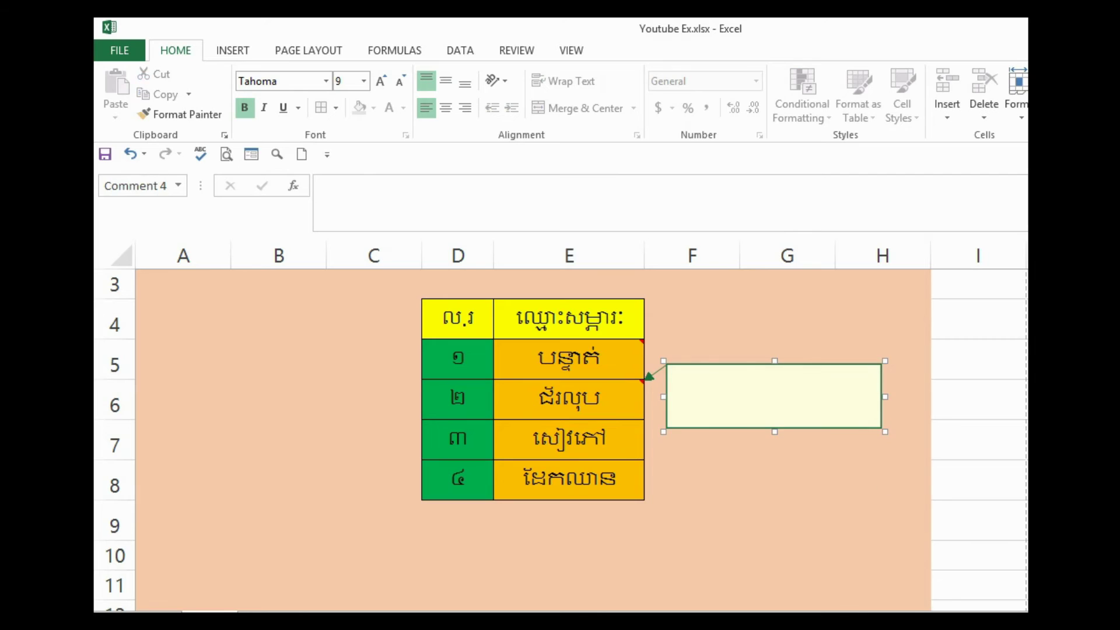
{"action": "left_click_drag", "start_coordinate": [885, 397], "coordinate": [760, 397]}
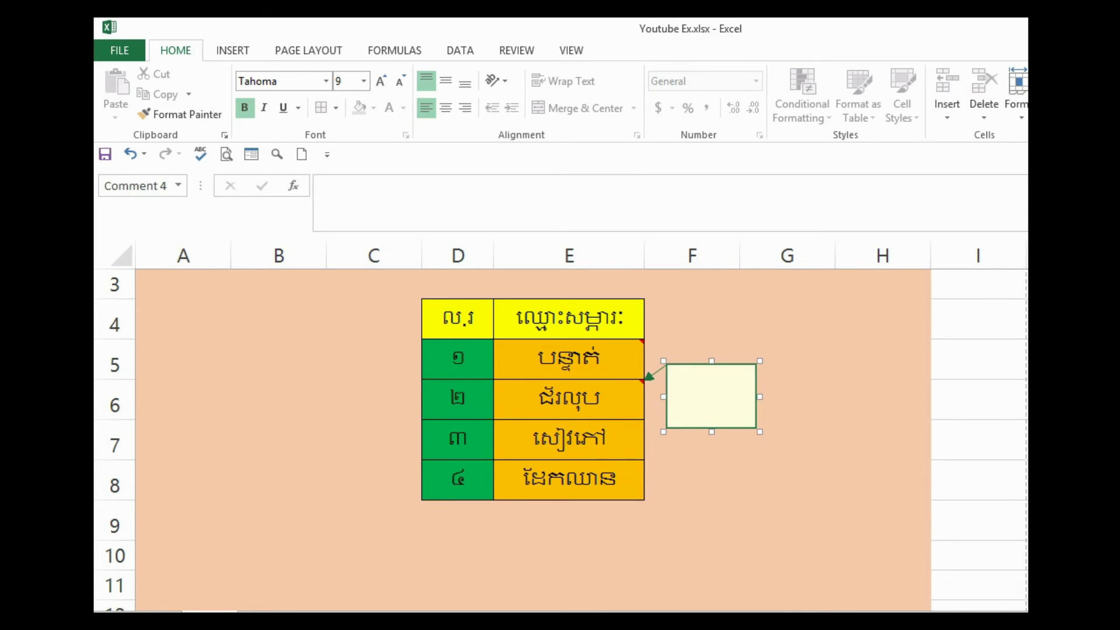
{"action": "right_click", "coordinate": [665, 362]}
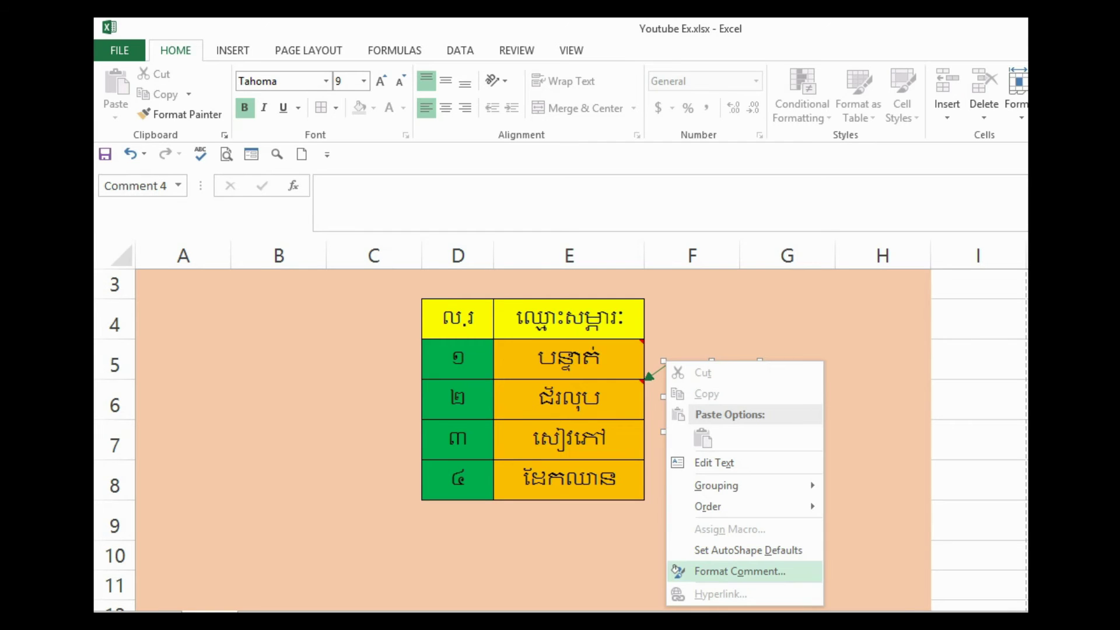
{"action": "left_click", "coordinate": [740, 571]}
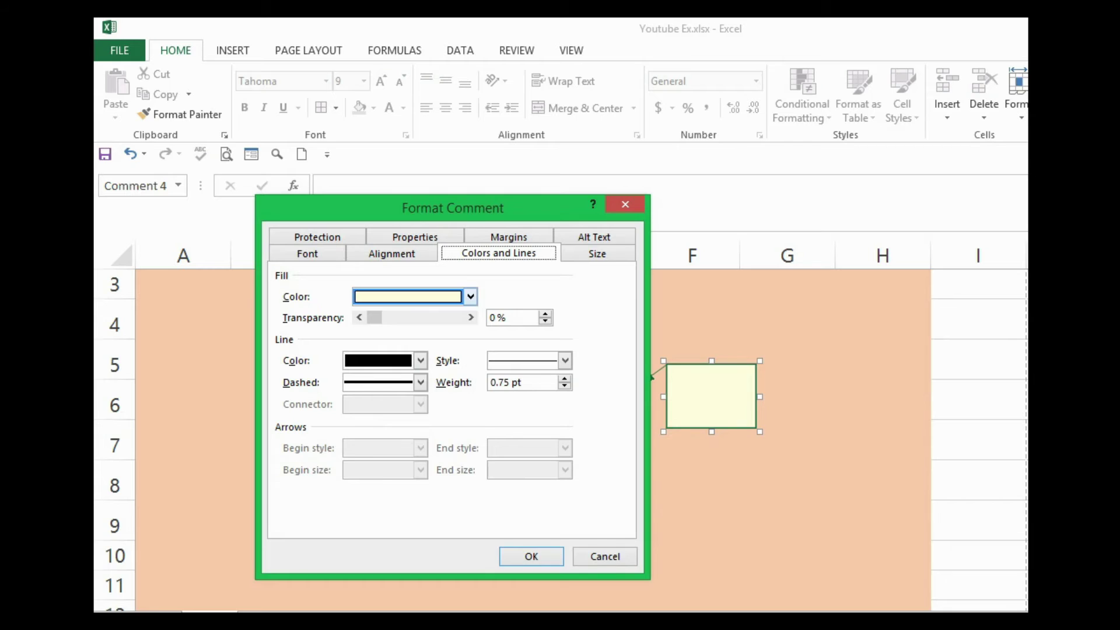
Step: Fill E6's comment box with the brown closed-old-book picture
{"action": "left_click", "coordinate": [470, 296]}
{"action": "left_click", "coordinate": [418, 515]}
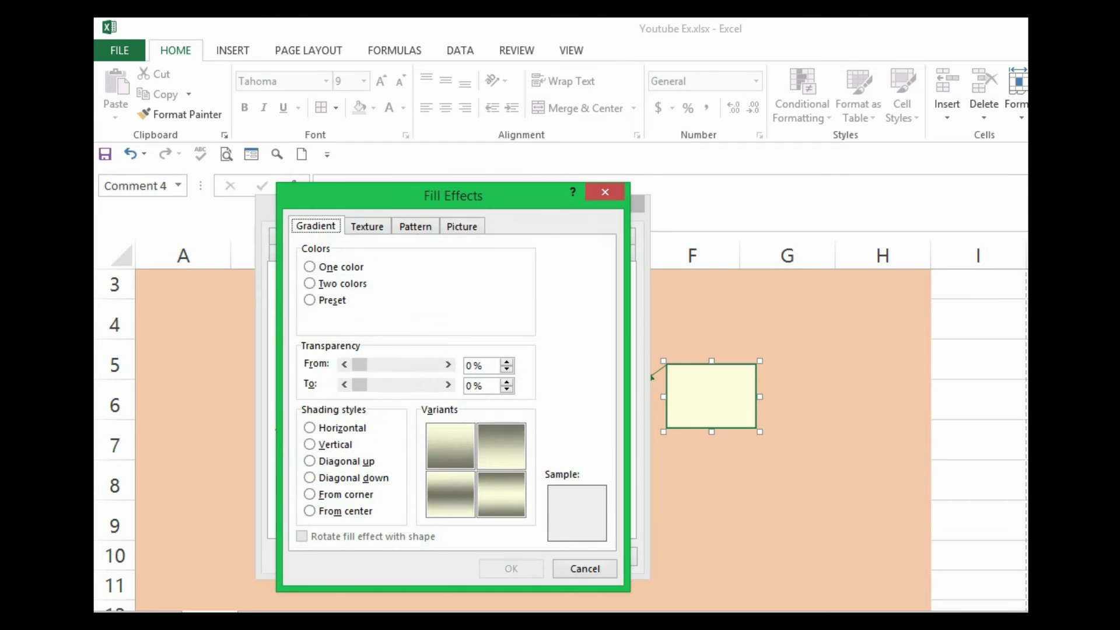
{"action": "left_click", "coordinate": [462, 227]}
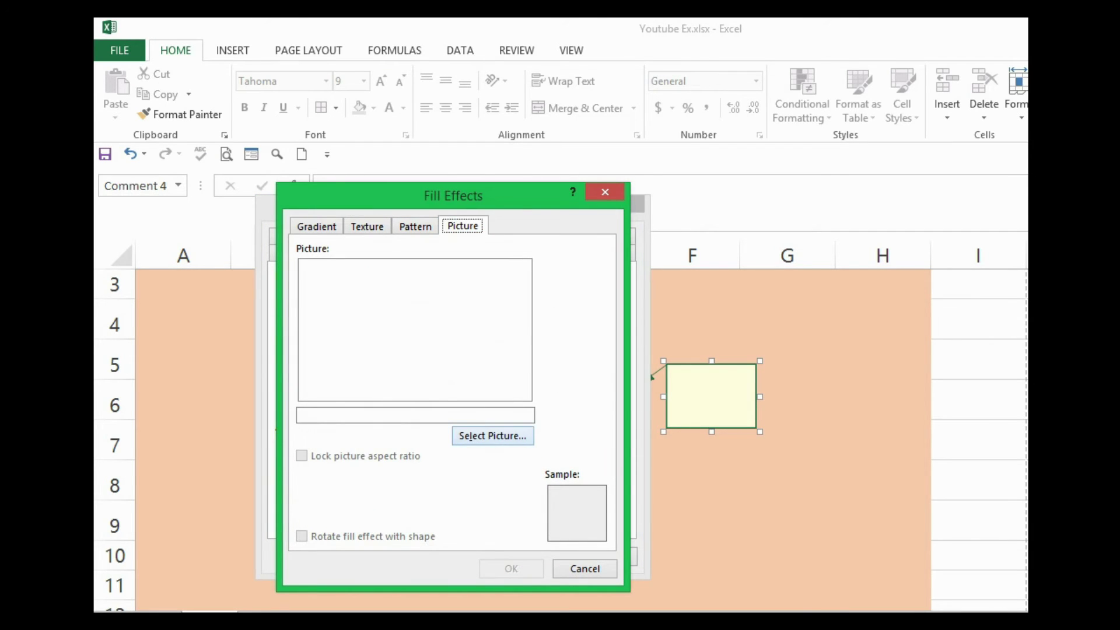
{"action": "left_click", "coordinate": [493, 436]}
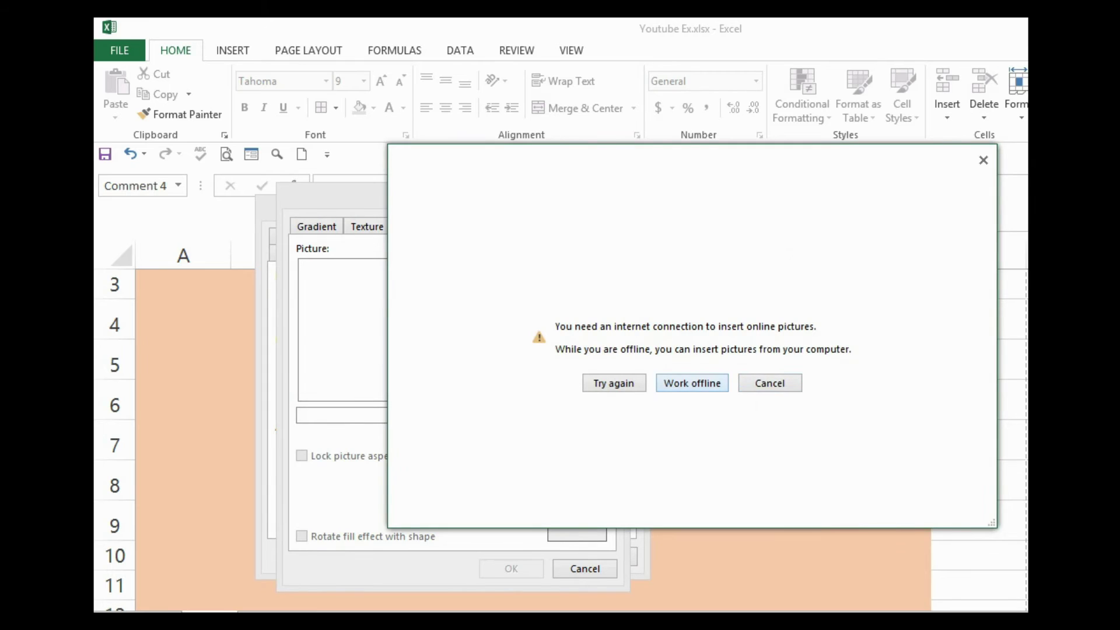
{"action": "key", "text": "Return"}
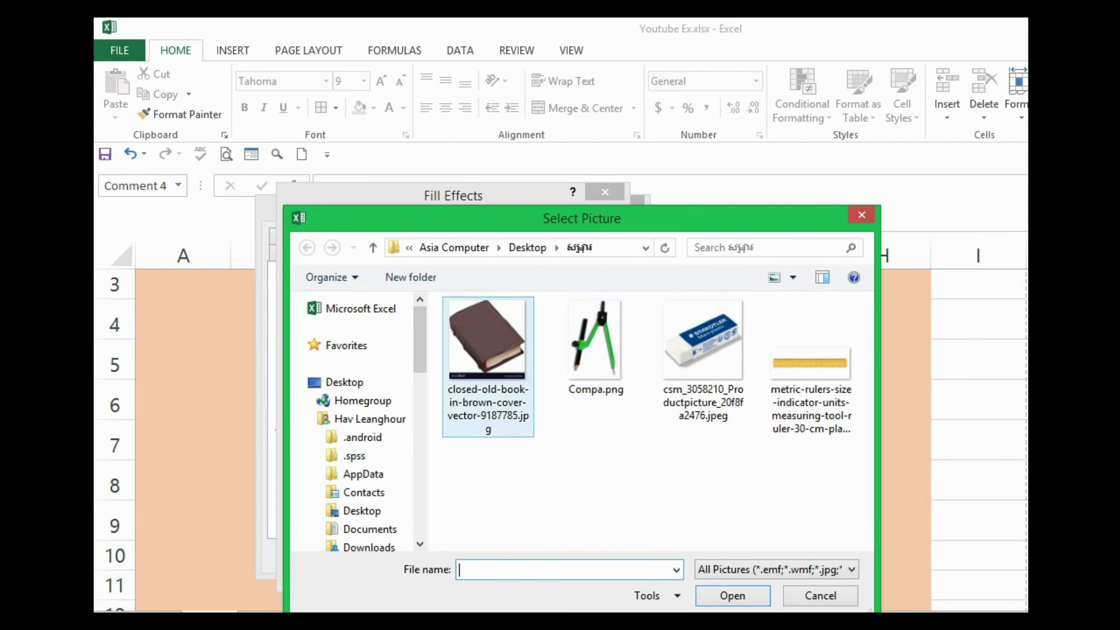
{"action": "left_click", "coordinate": [487, 362]}
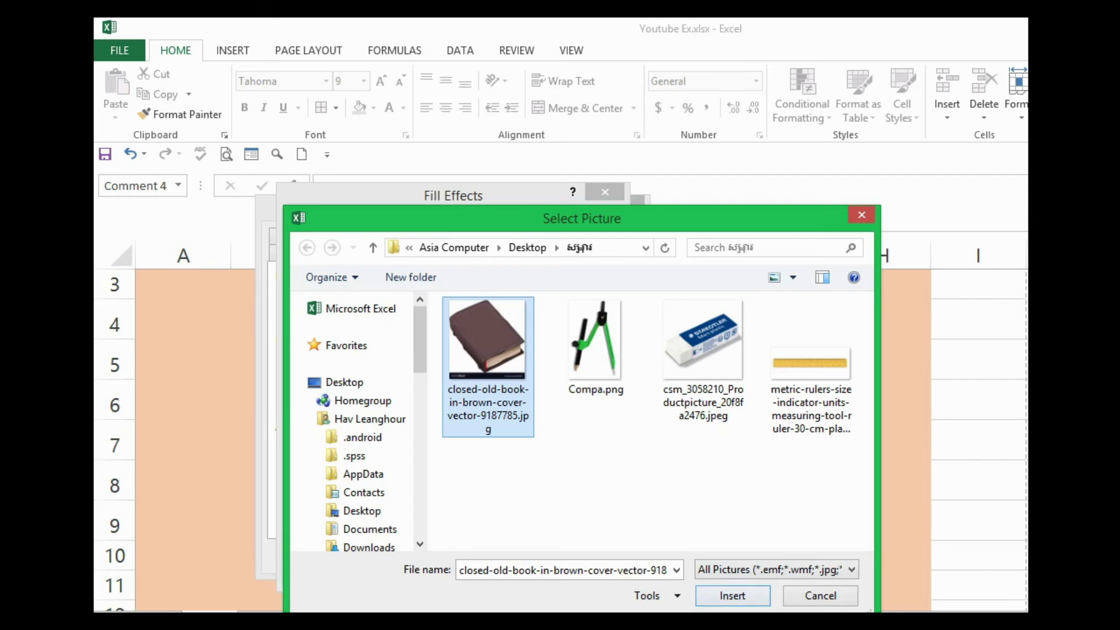
{"action": "left_click", "coordinate": [732, 595]}
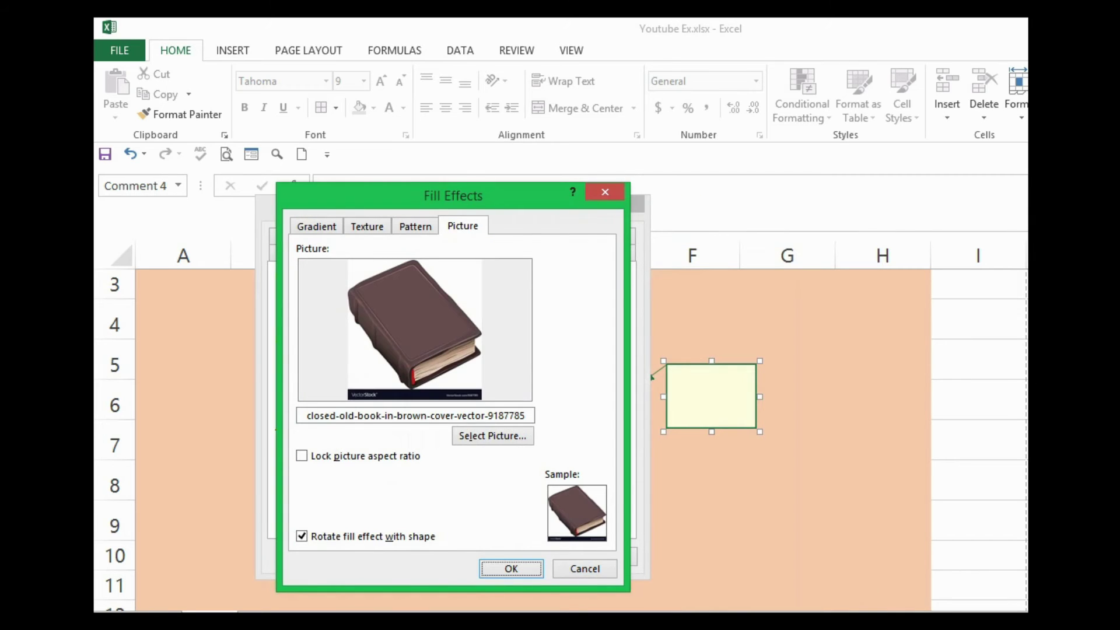
{"action": "key", "text": "Return"}
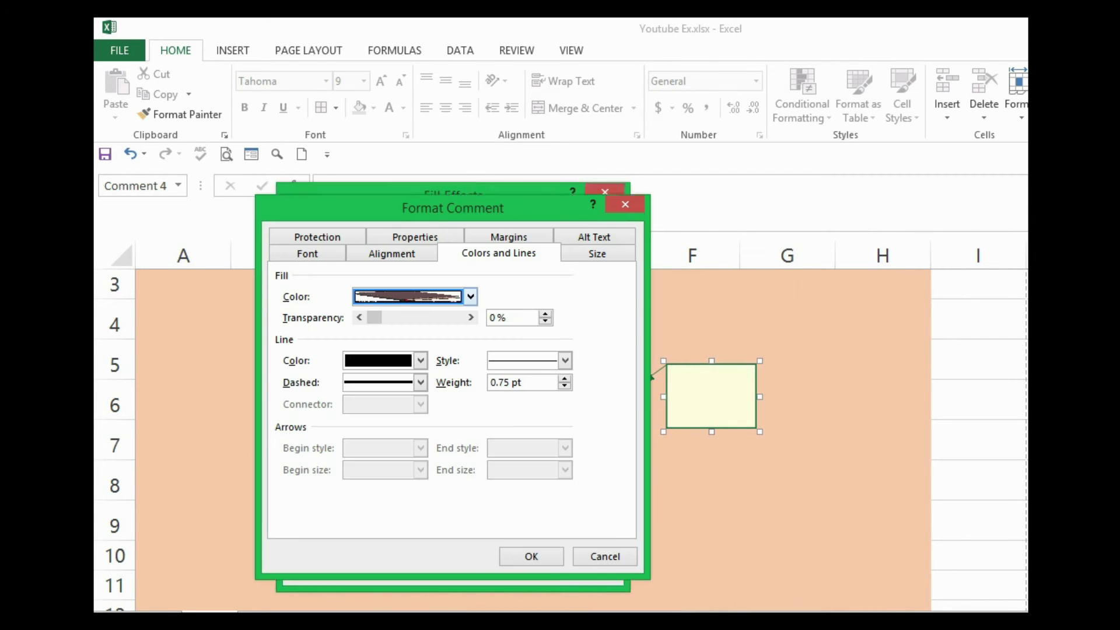
{"action": "key", "text": "Return"}
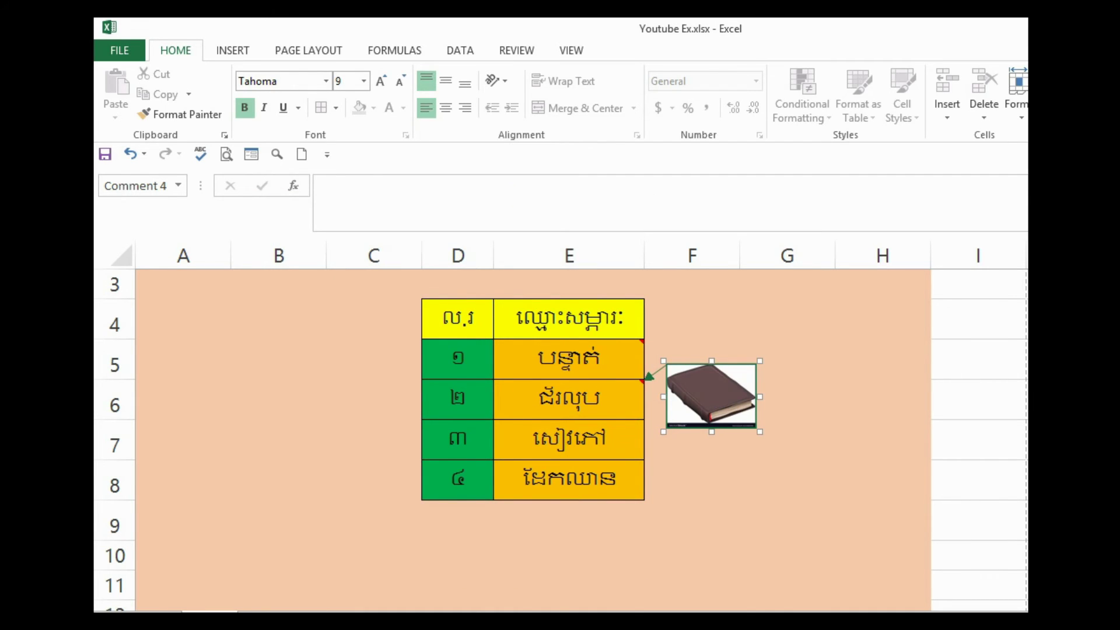
Step: Replace the book fill on E6's comment with the eraser picture
{"action": "left_click", "coordinate": [670, 382]}
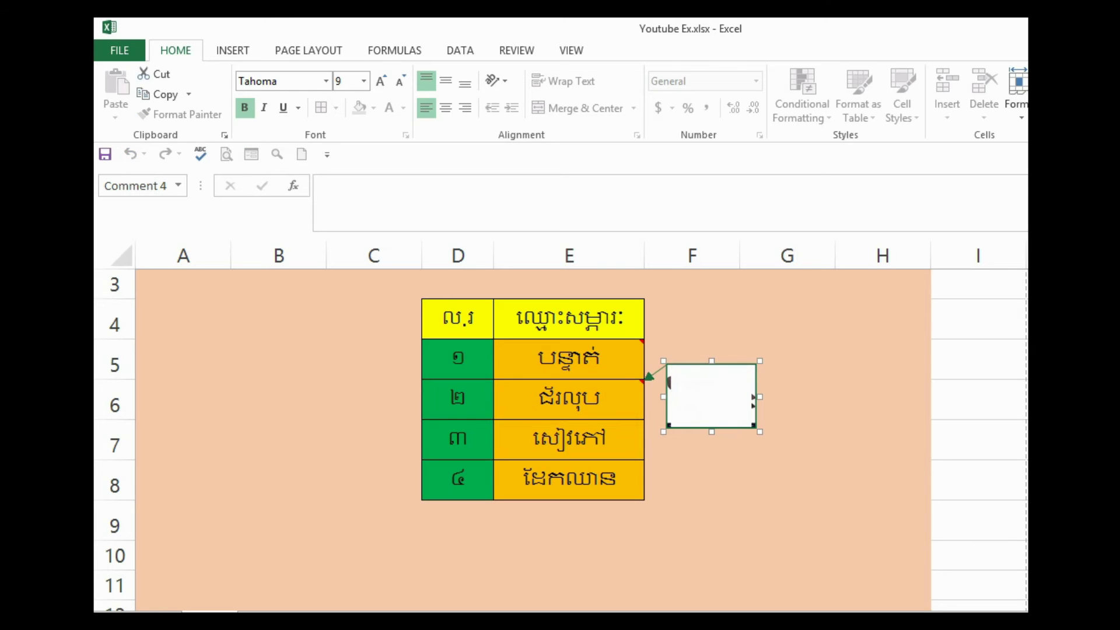
{"action": "key", "text": "Escape"}
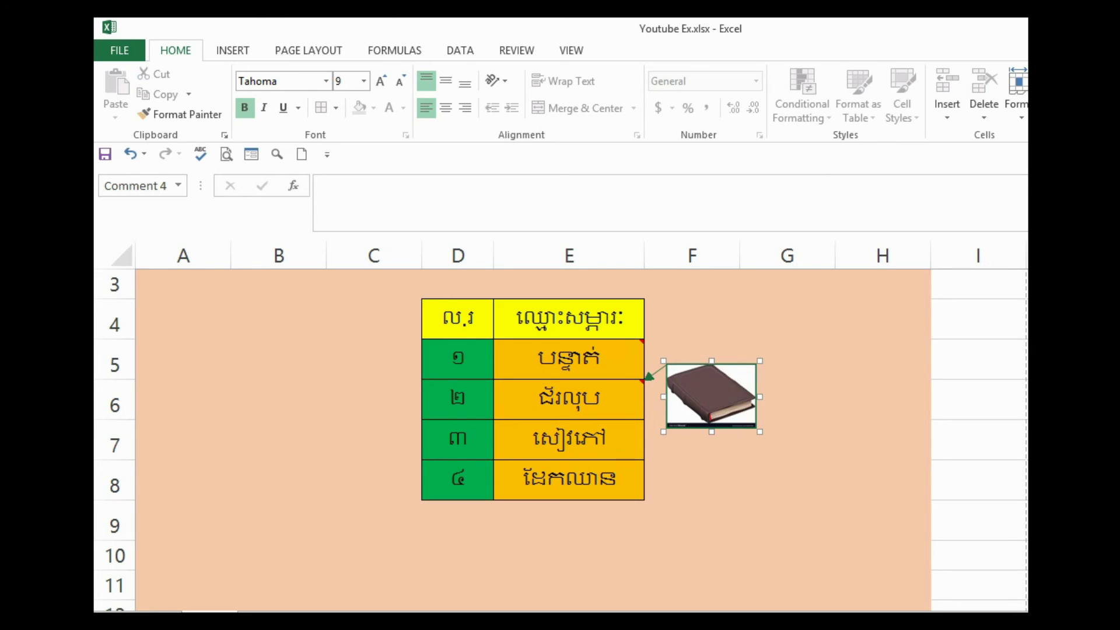
{"action": "right_click", "coordinate": [665, 360]}
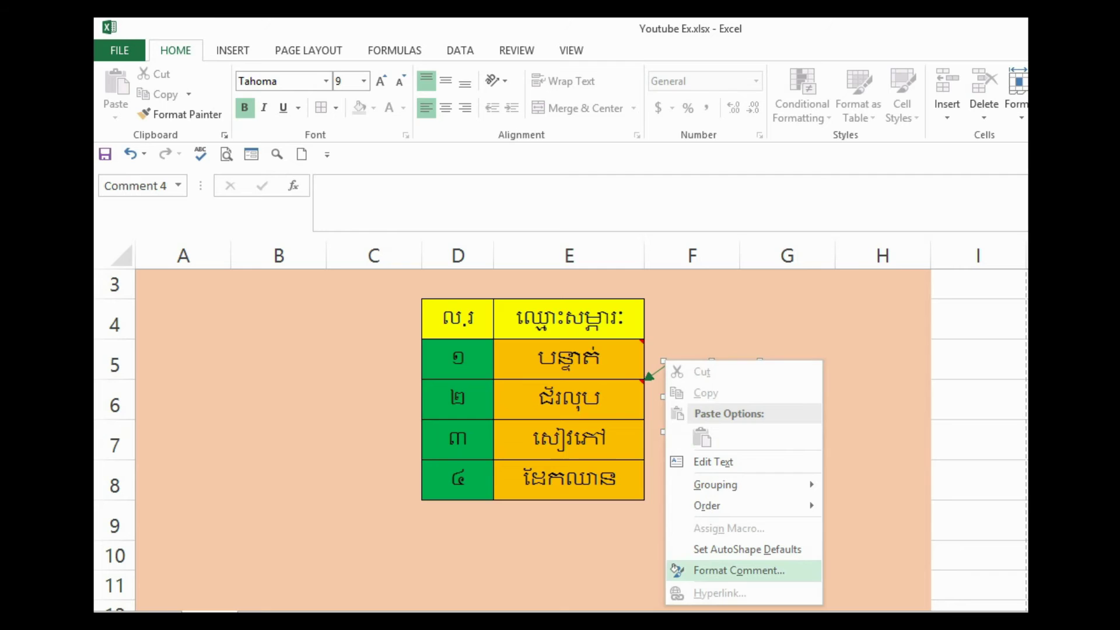
{"action": "left_click", "coordinate": [739, 571]}
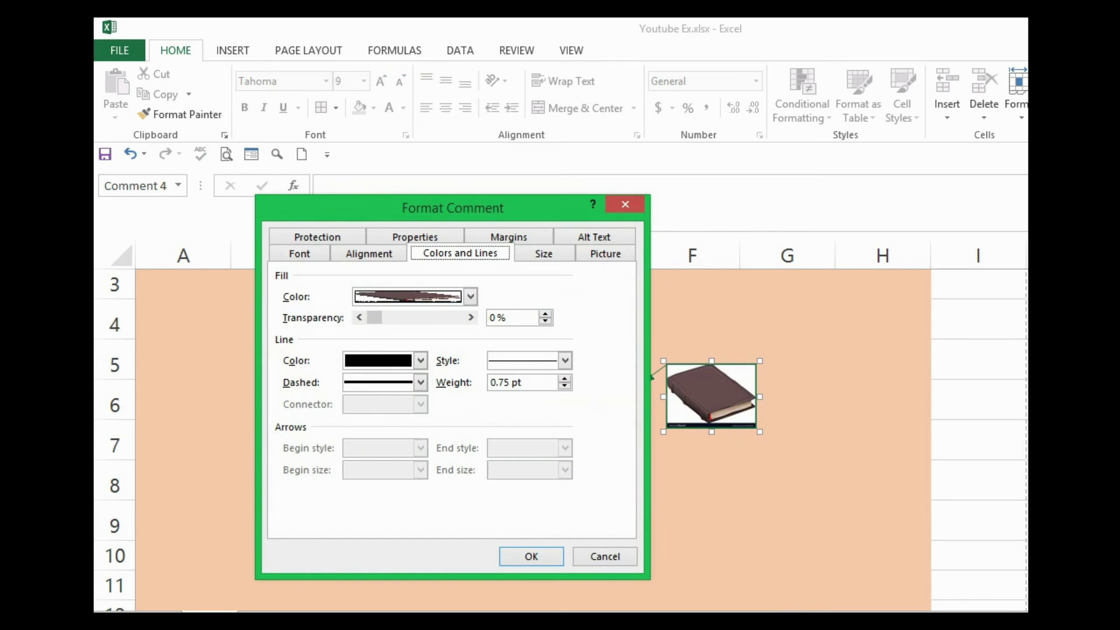
{"action": "left_click", "coordinate": [470, 296]}
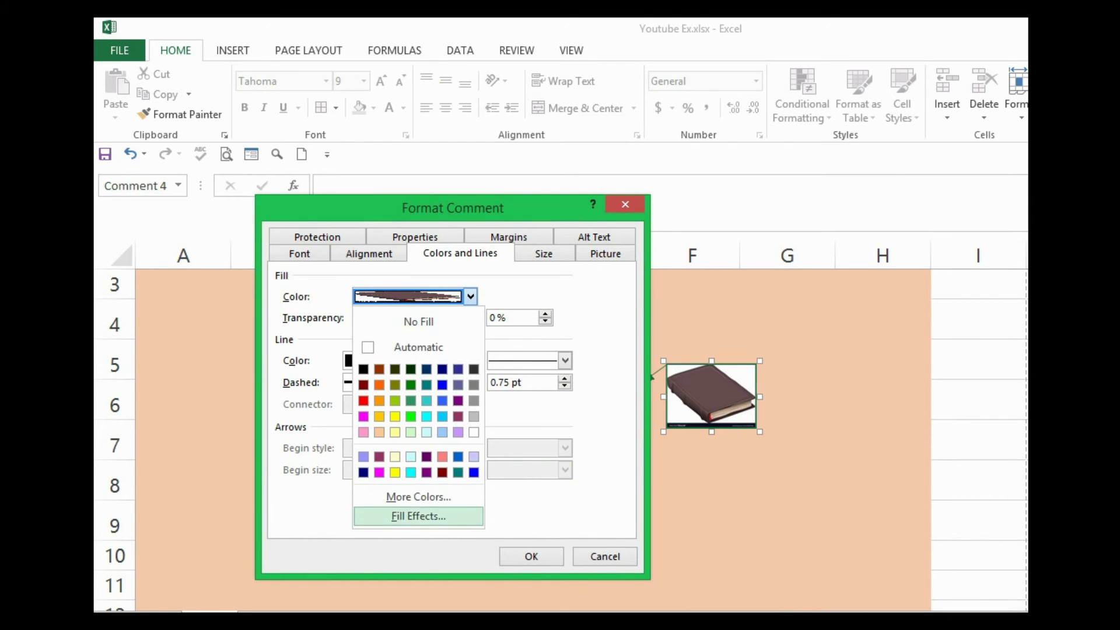
{"action": "left_click", "coordinate": [419, 515]}
{"action": "left_click", "coordinate": [493, 436]}
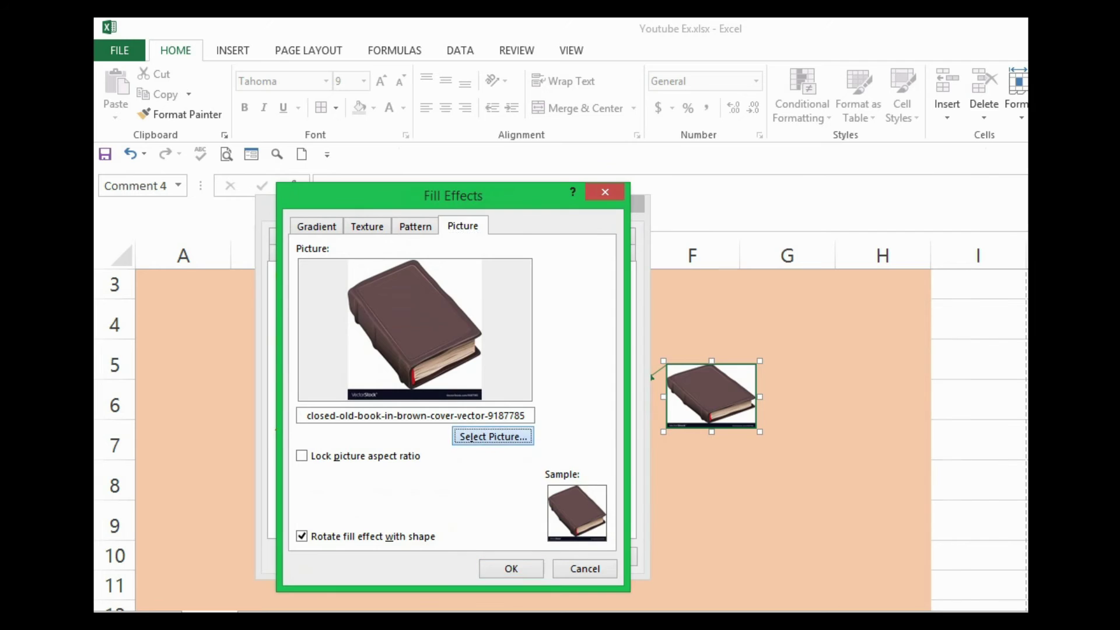
{"action": "key", "text": "Return"}
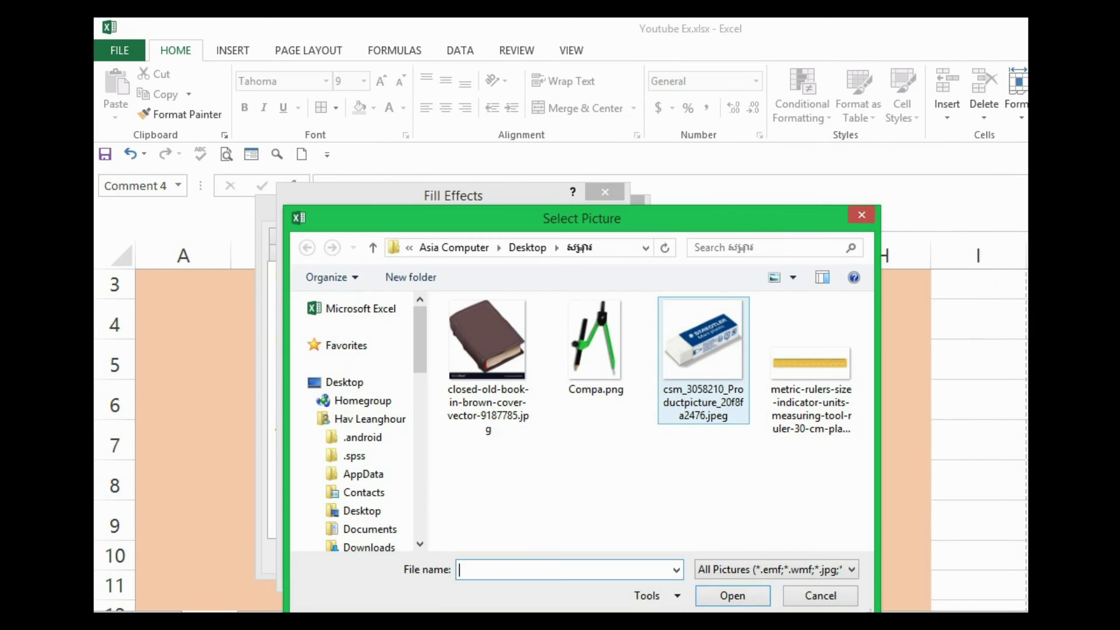
{"action": "double_click", "coordinate": [703, 356]}
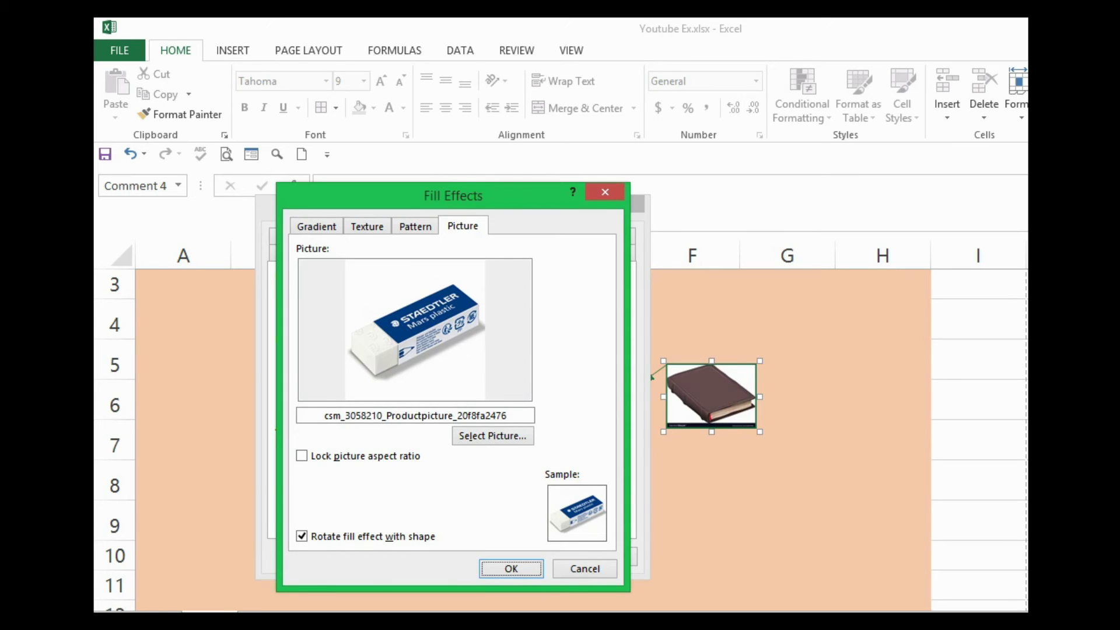
{"action": "key", "text": "Return"}
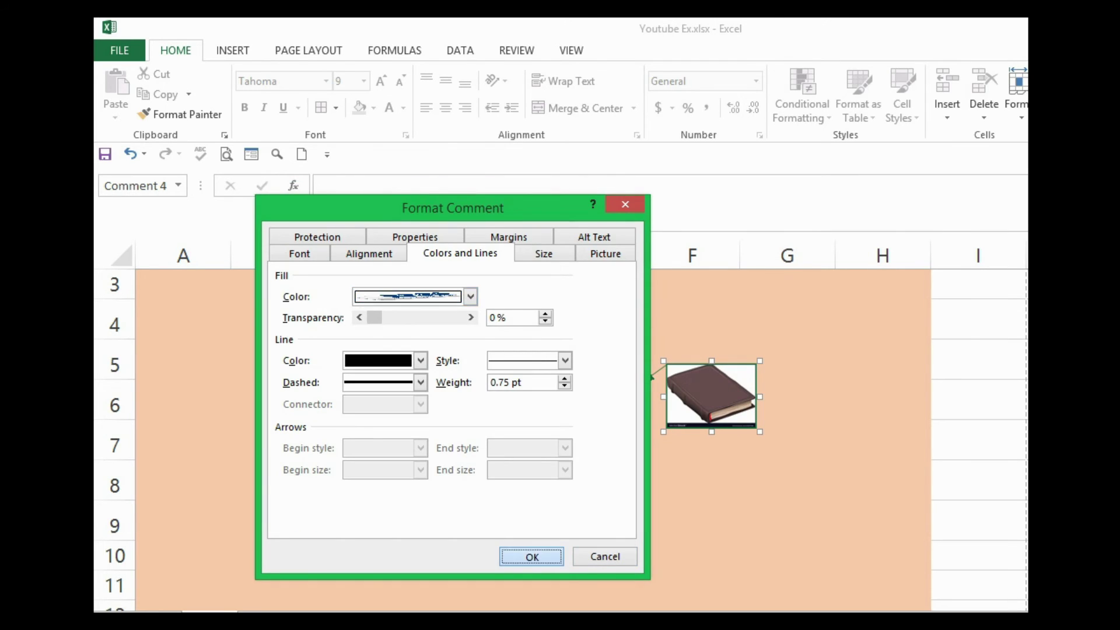
{"action": "key", "text": "Return"}
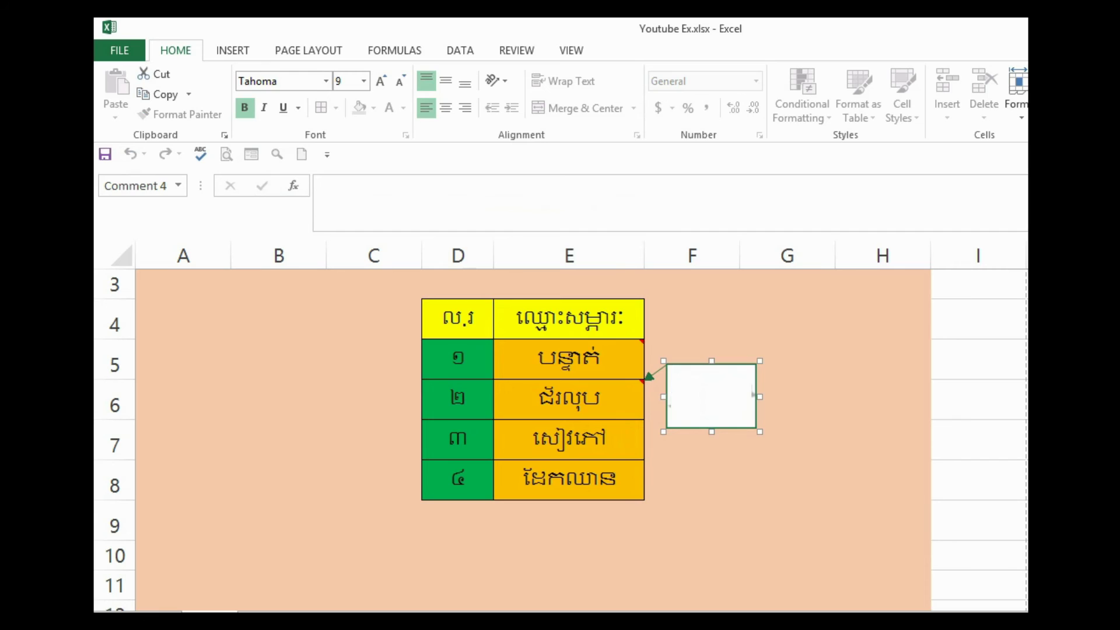
{"action": "left_click", "coordinate": [692, 479]}
Step: Add a small, text-free comment box to cell E7
{"action": "left_click", "coordinate": [583, 440]}
{"action": "right_click", "coordinate": [617, 446]}
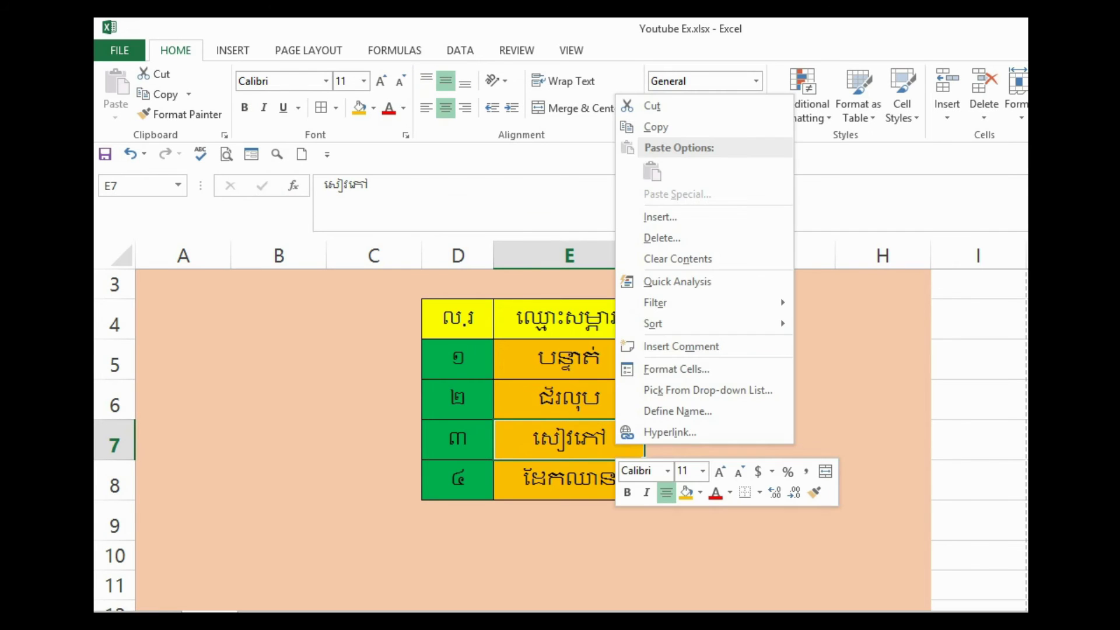
{"action": "left_click", "coordinate": [677, 368]}
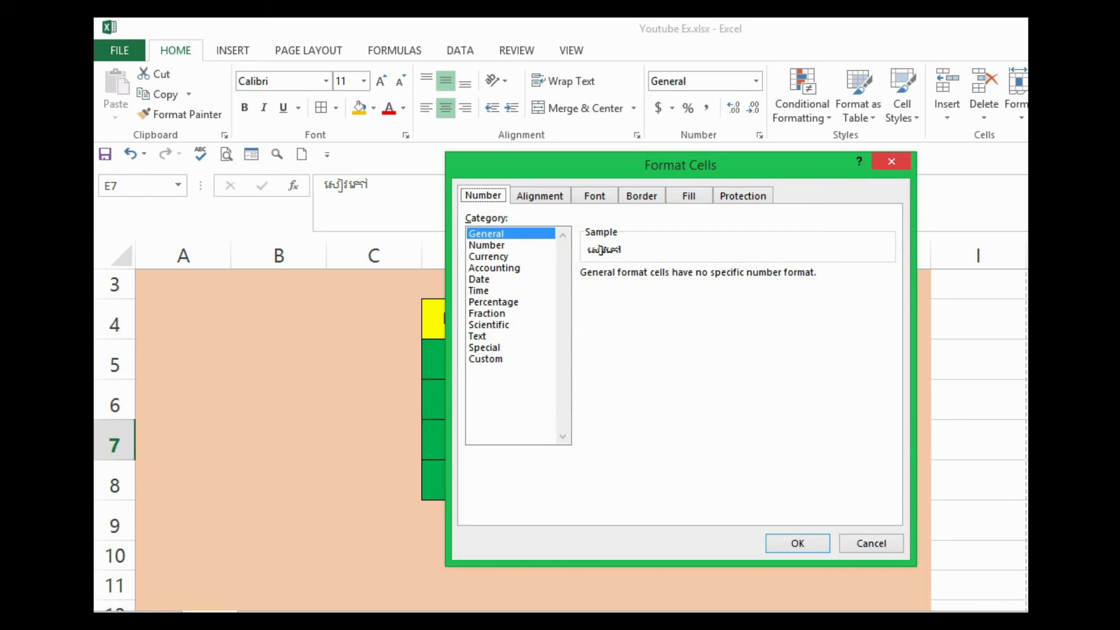
{"action": "key", "text": "Escape"}
{"action": "right_click", "coordinate": [614, 451]}
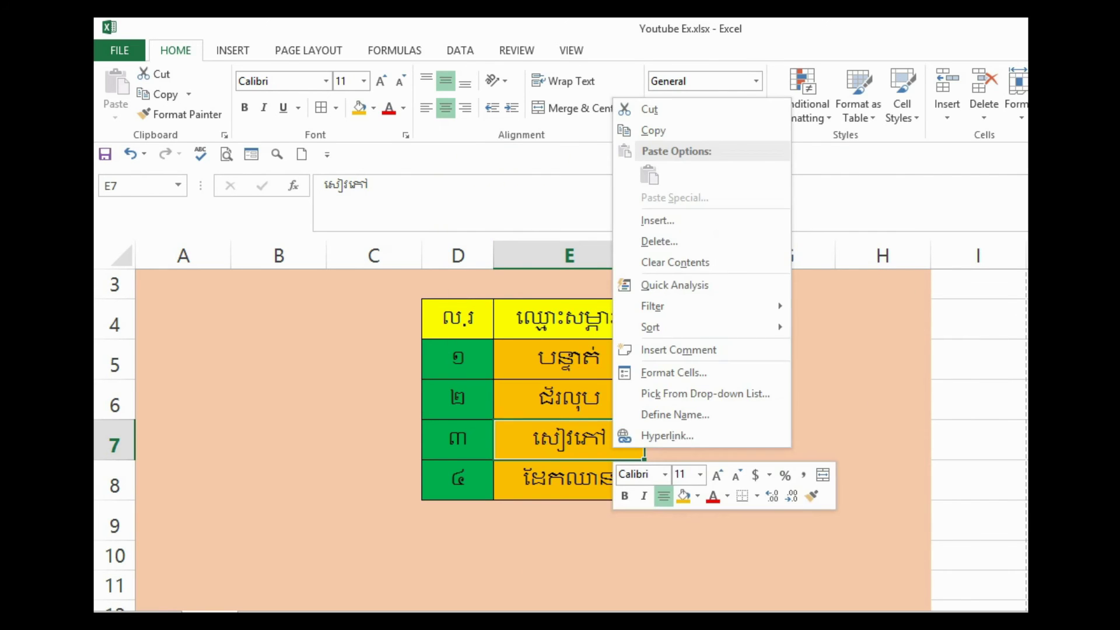
{"action": "left_click", "coordinate": [678, 349]}
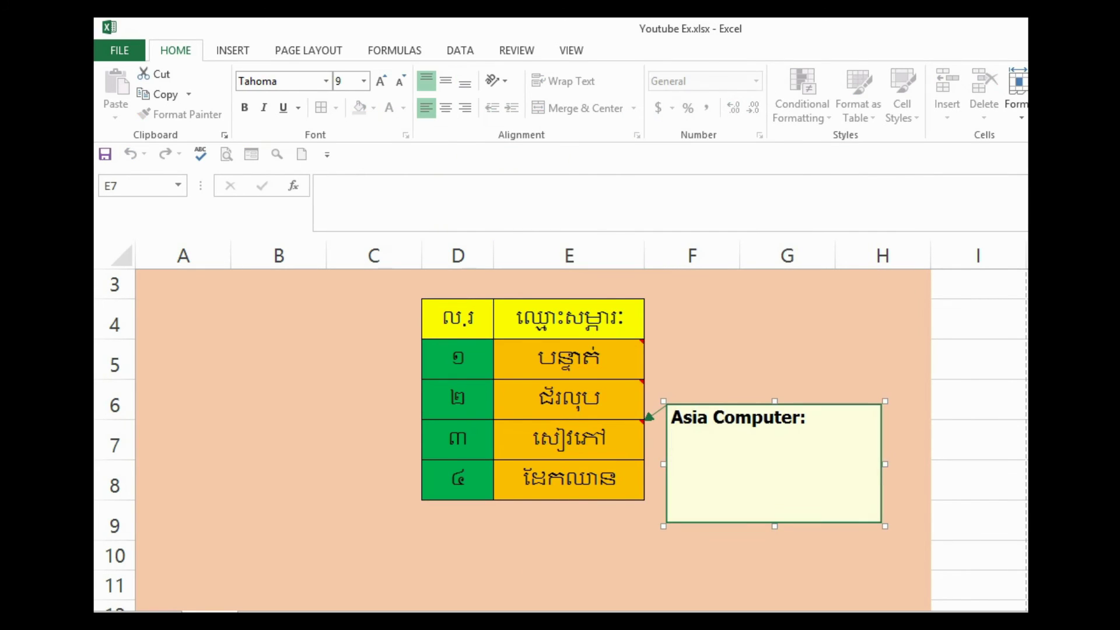
{"action": "key", "text": "ctrl+a"}
{"action": "key", "text": "BackSpace"}
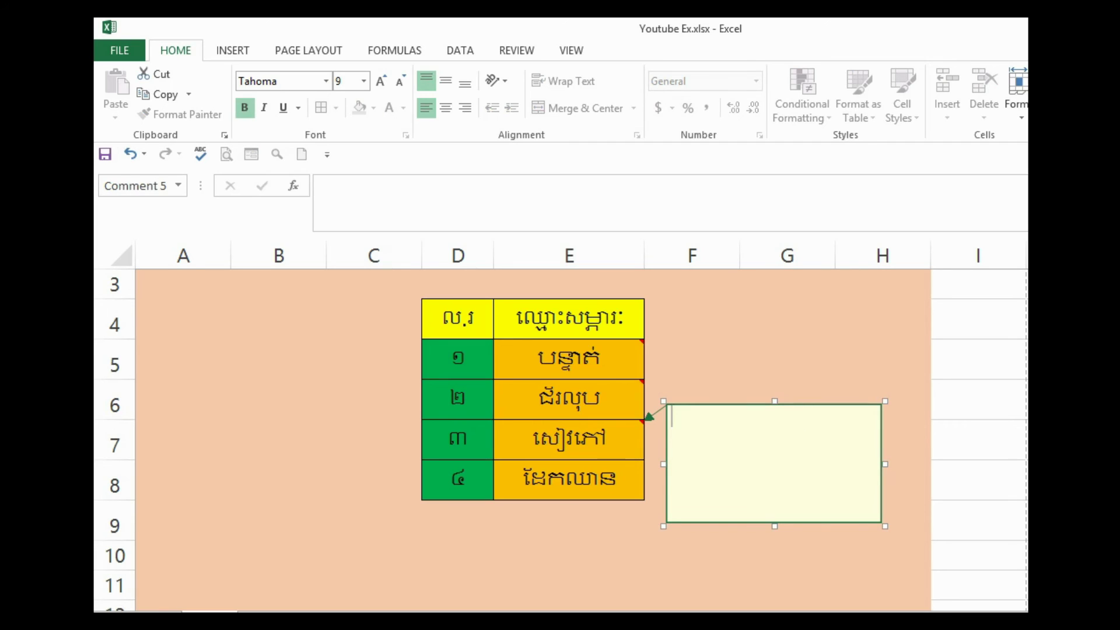
{"action": "left_click_drag", "start_coordinate": [775, 526], "coordinate": [775, 475]}
{"action": "left_click_drag", "start_coordinate": [885, 438], "coordinate": [771, 438]}
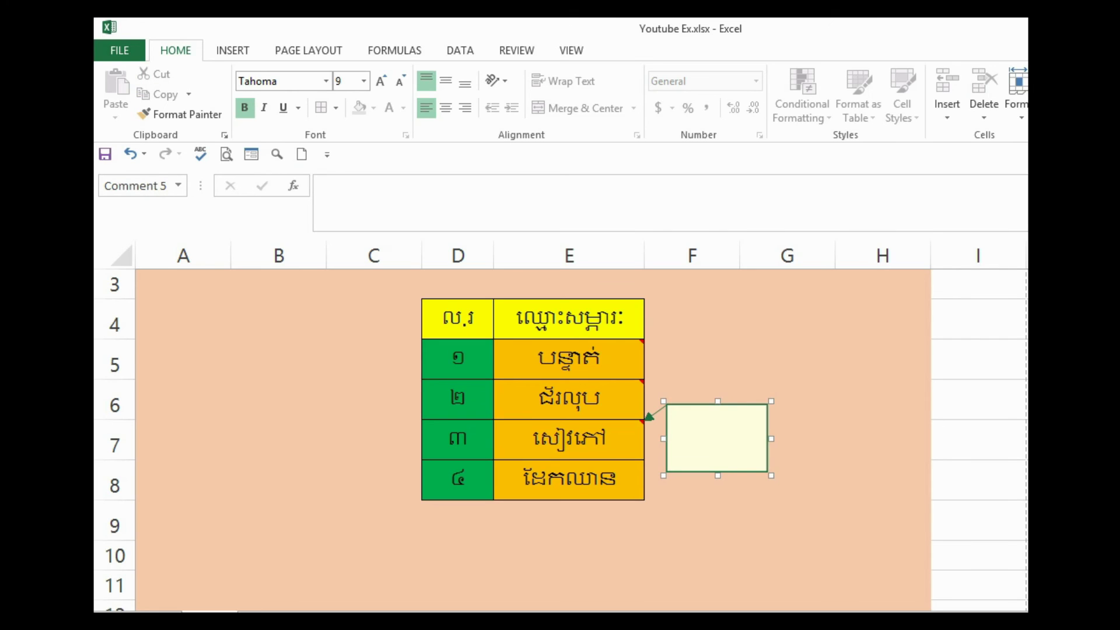
Step: Fill E7's comment box with the brown book picture
{"action": "right_click", "coordinate": [666, 400]}
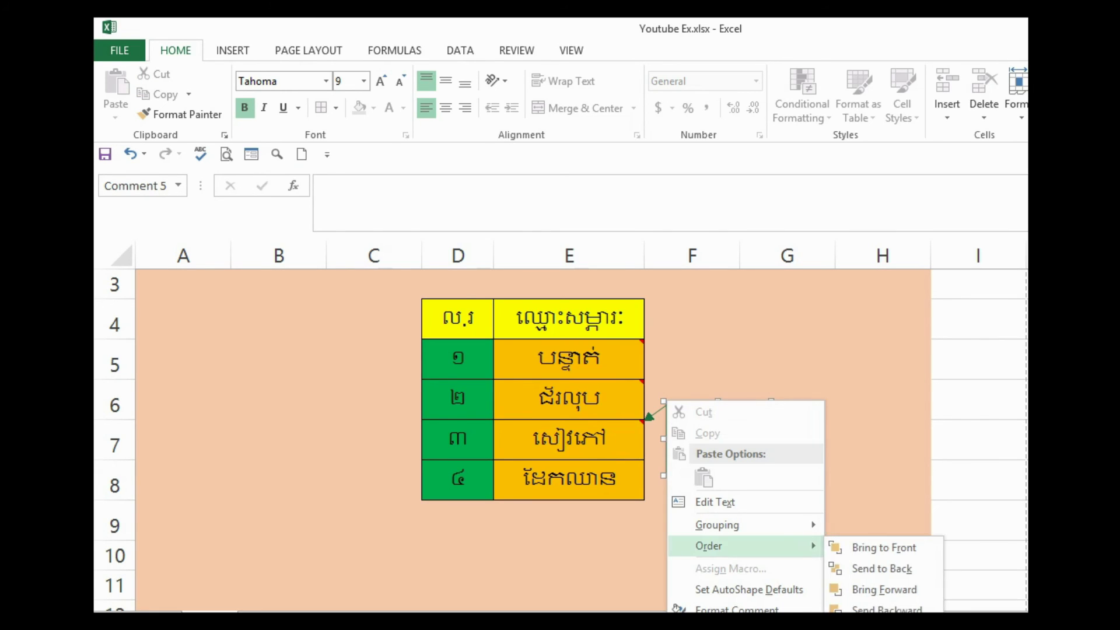
{"action": "left_click", "coordinate": [736, 608]}
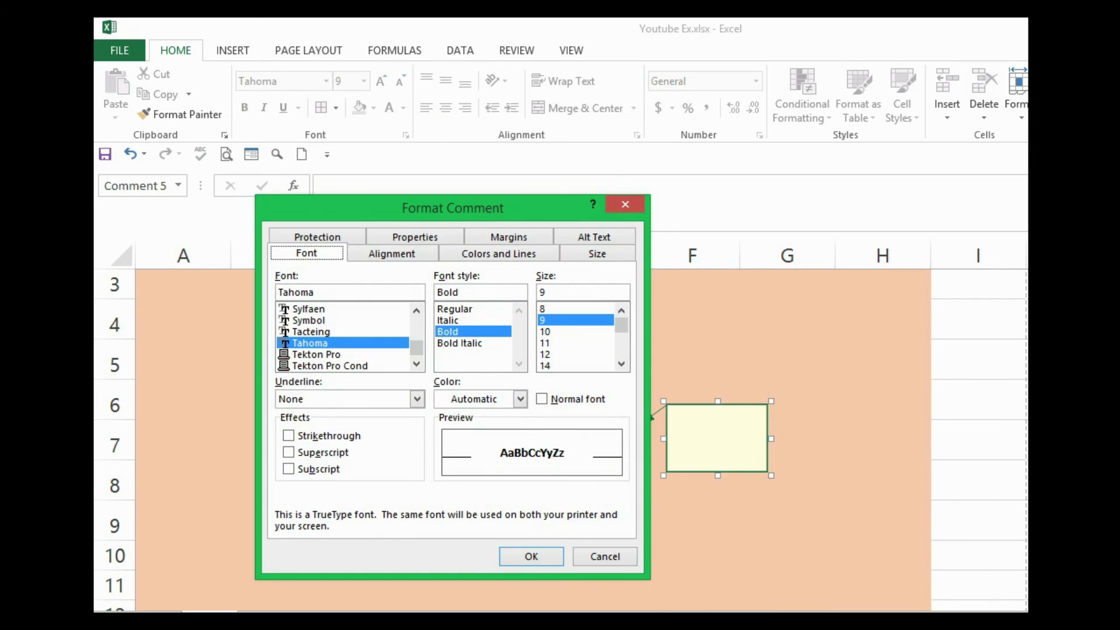
{"action": "left_click", "coordinate": [498, 253]}
{"action": "left_click", "coordinate": [471, 297]}
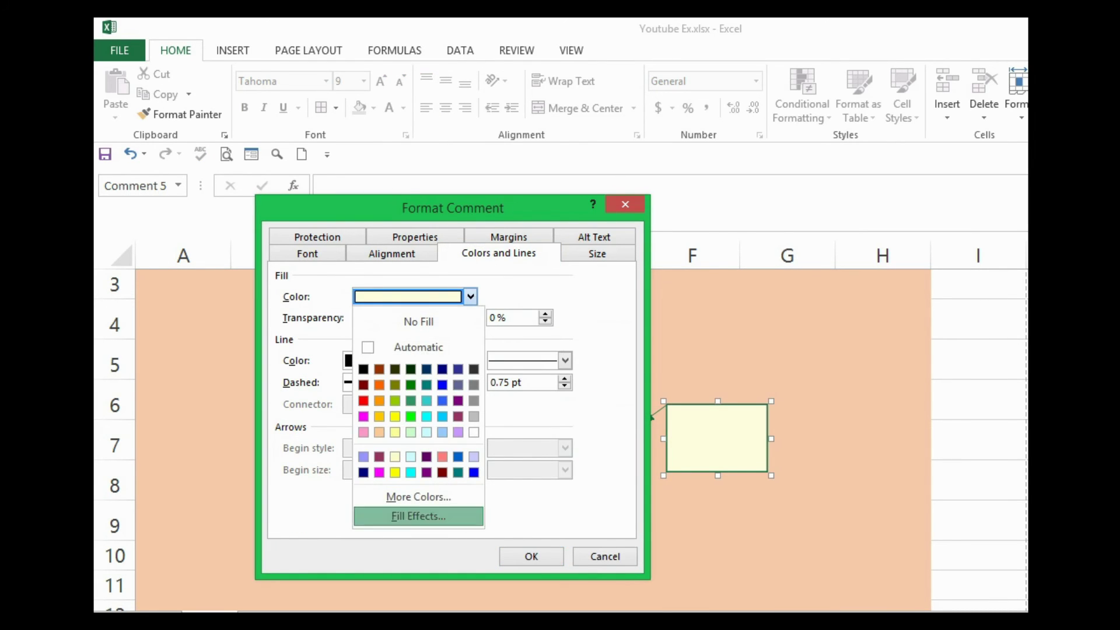
{"action": "left_click", "coordinate": [418, 515]}
{"action": "left_click", "coordinate": [462, 226]}
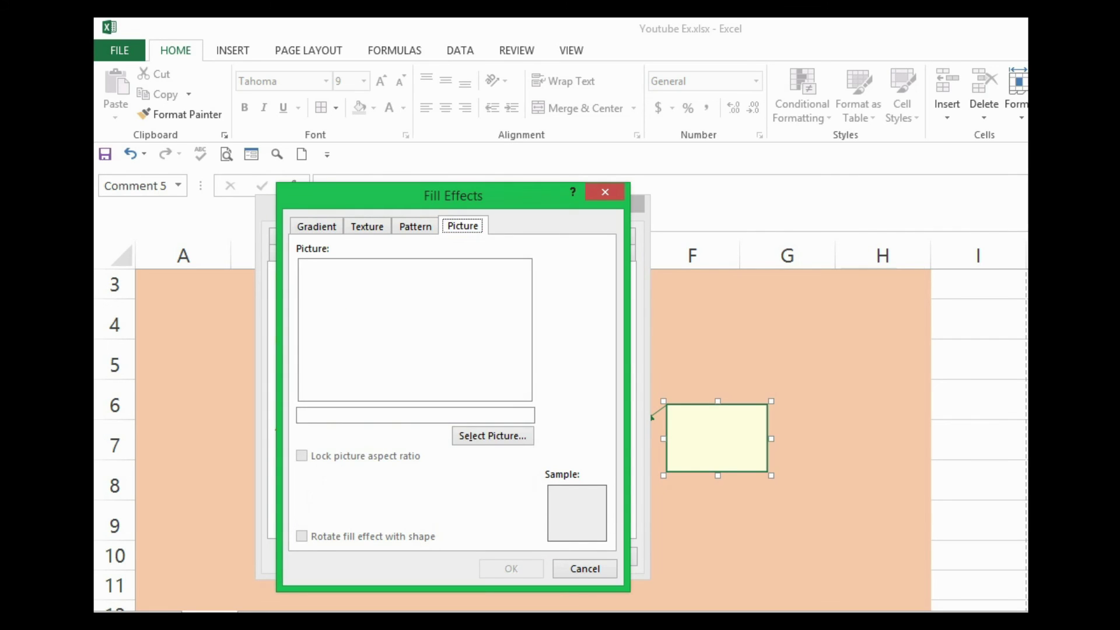
{"action": "left_click", "coordinate": [492, 435]}
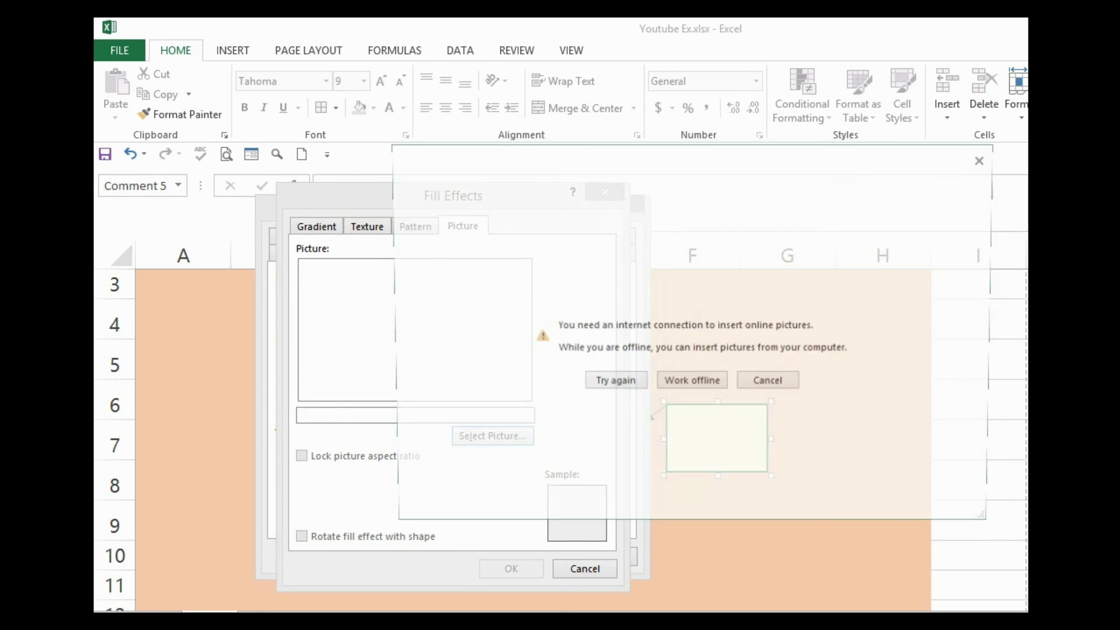
{"action": "left_click", "coordinate": [693, 383]}
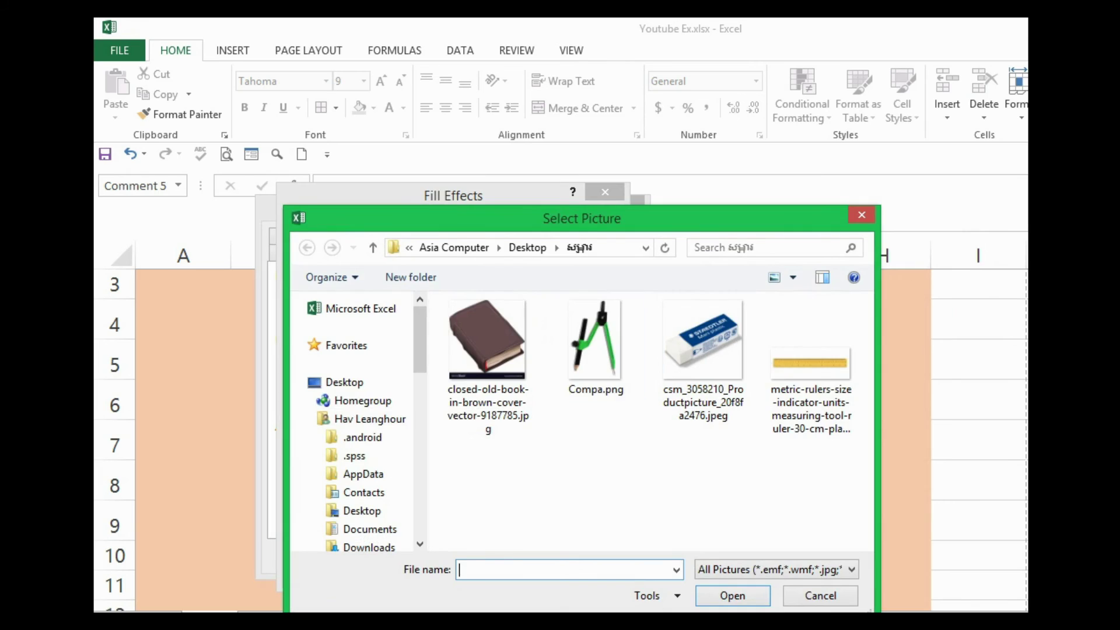
{"action": "double_click", "coordinate": [490, 345]}
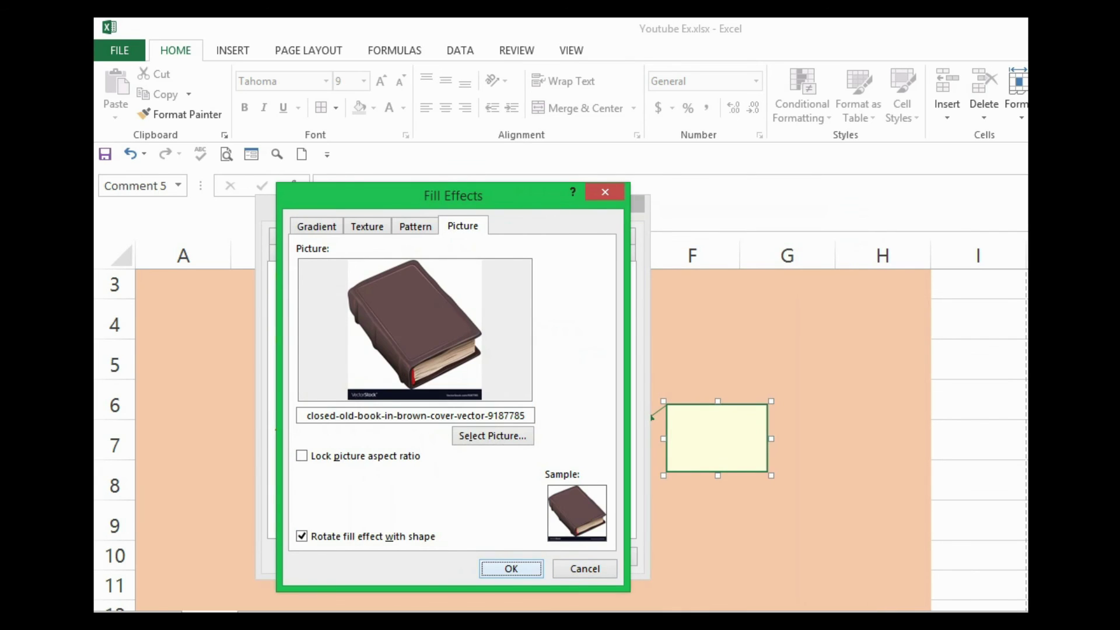
{"action": "left_click", "coordinate": [511, 568]}
{"action": "key", "text": "Return"}
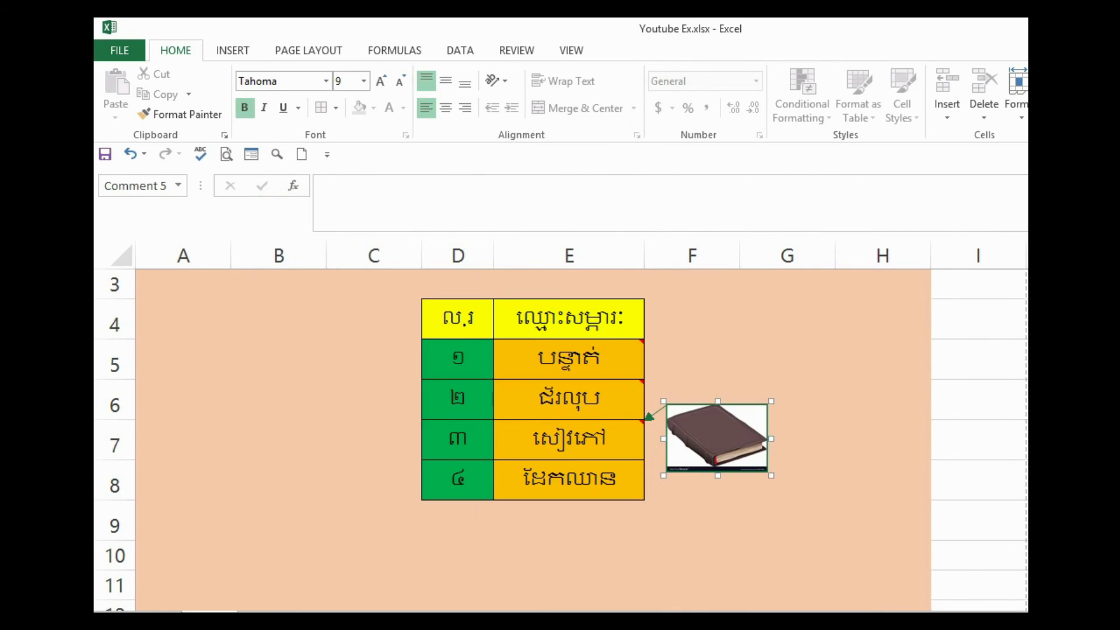
{"action": "right_click", "coordinate": [595, 484]}
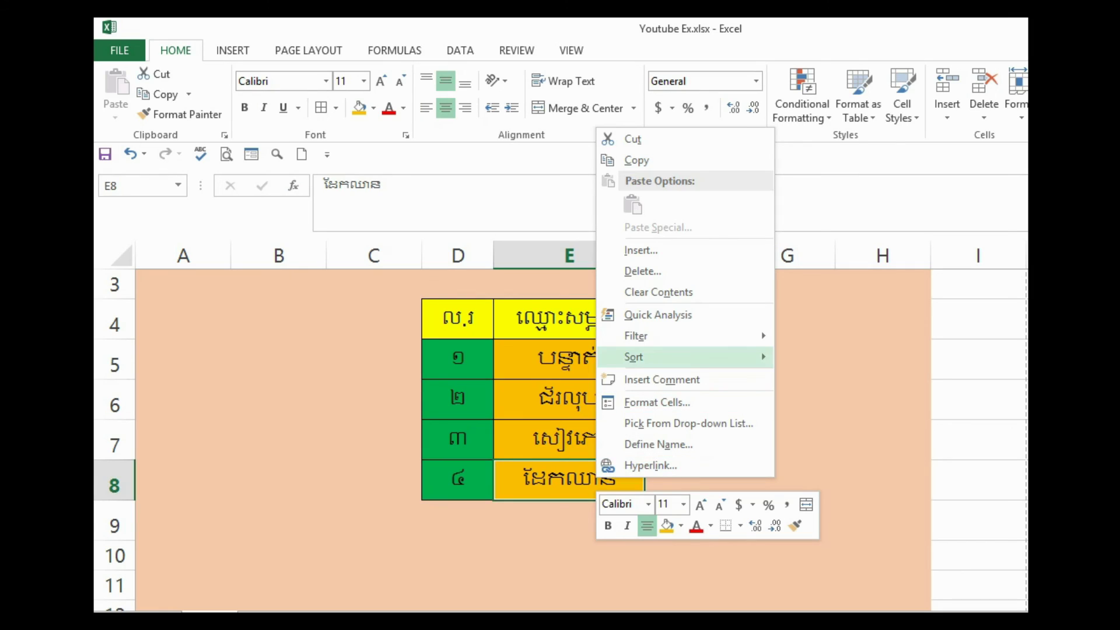
Step: Add a comment to E8, clear its author text and shrink the box
{"action": "left_click", "coordinate": [662, 380]}
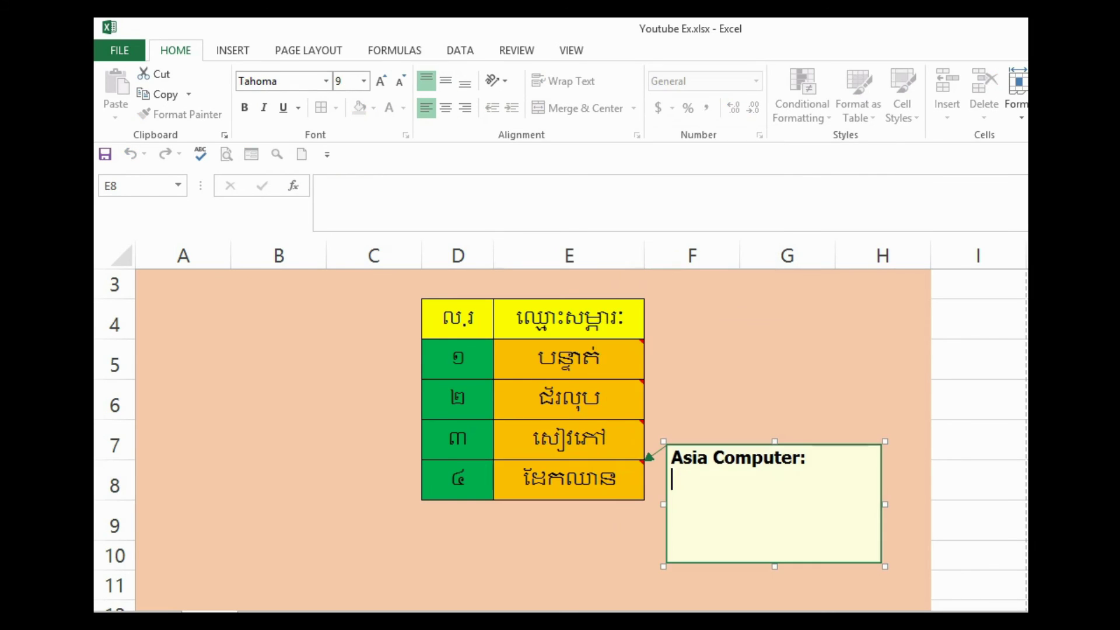
{"action": "key", "text": "shift+Up"}
{"action": "key", "text": "Delete"}
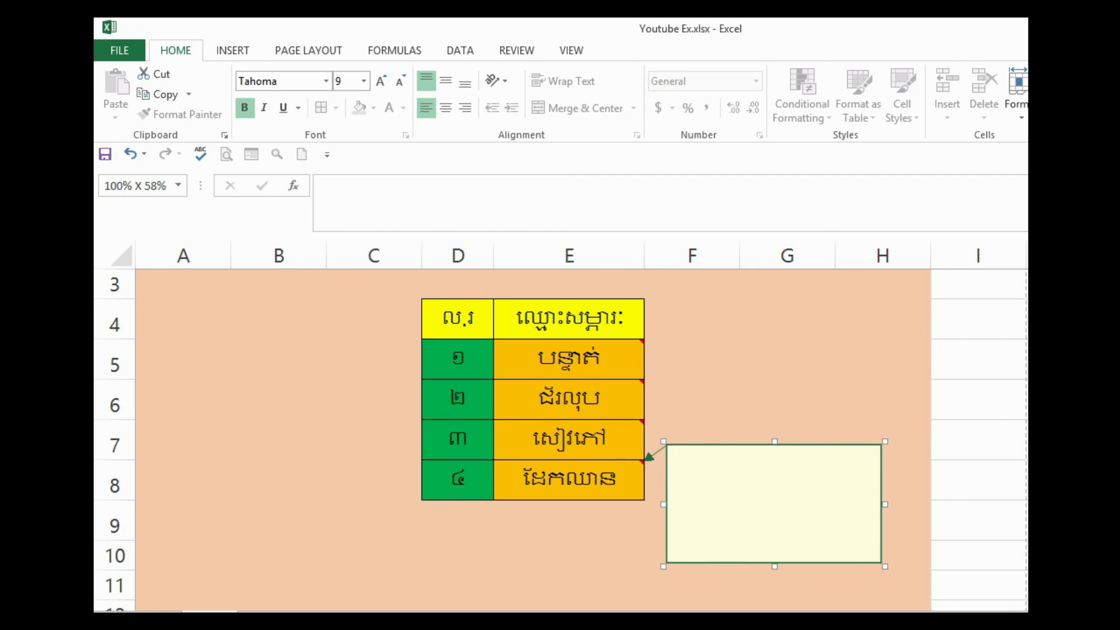
{"action": "left_click_drag", "start_coordinate": [774, 567], "coordinate": [774, 508]}
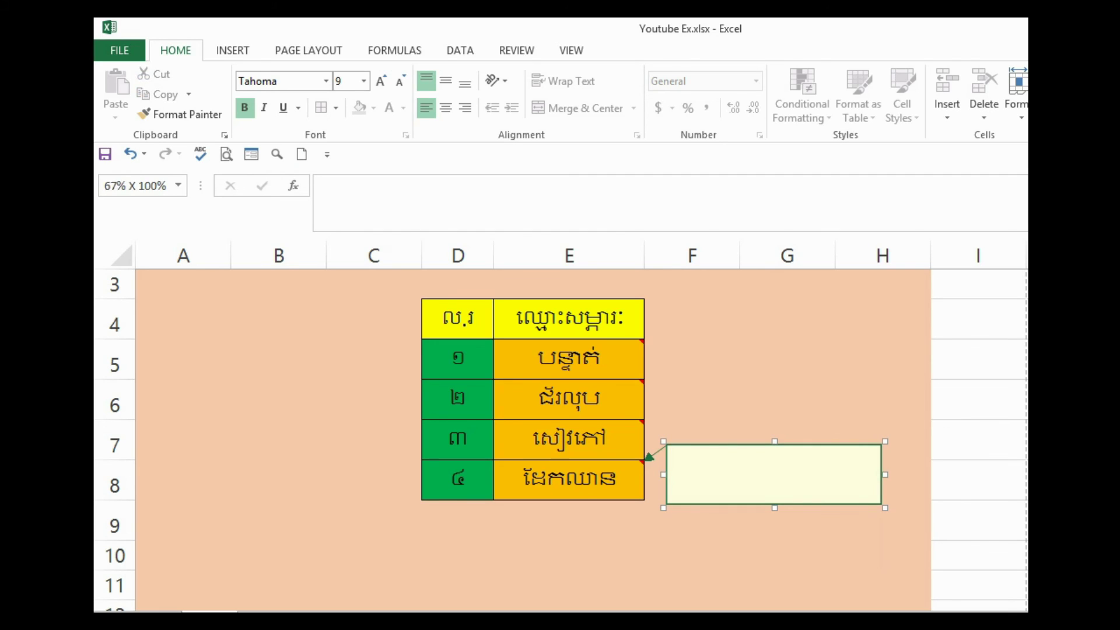
{"action": "left_click_drag", "start_coordinate": [885, 475], "coordinate": [773, 475]}
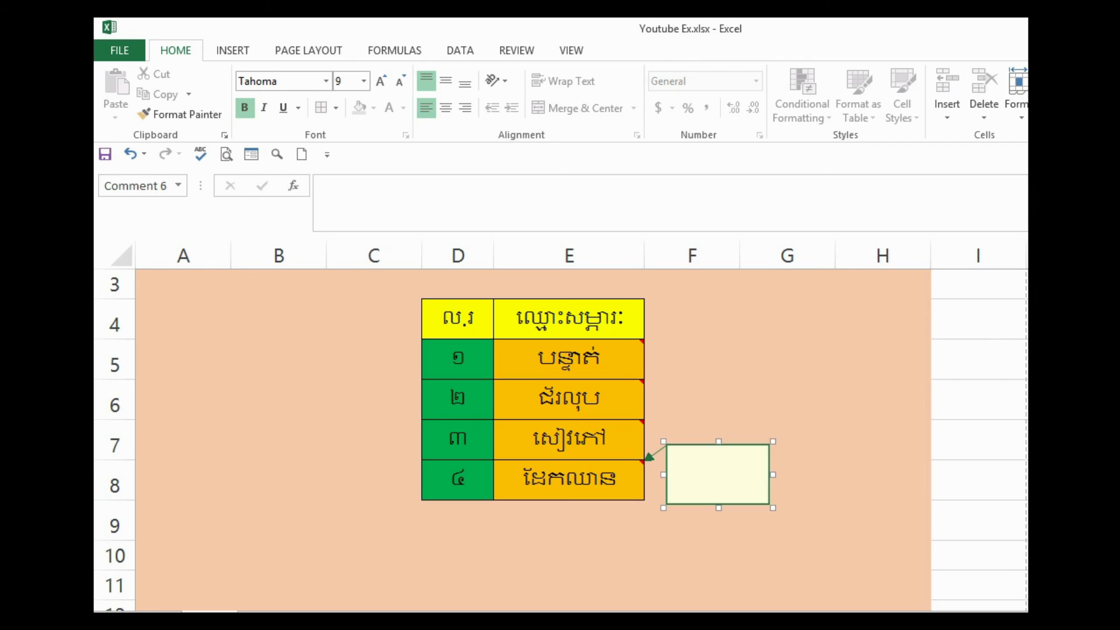
Step: Fill E8's comment box with the Compa.png compass picture
{"action": "right_click", "coordinate": [665, 445]}
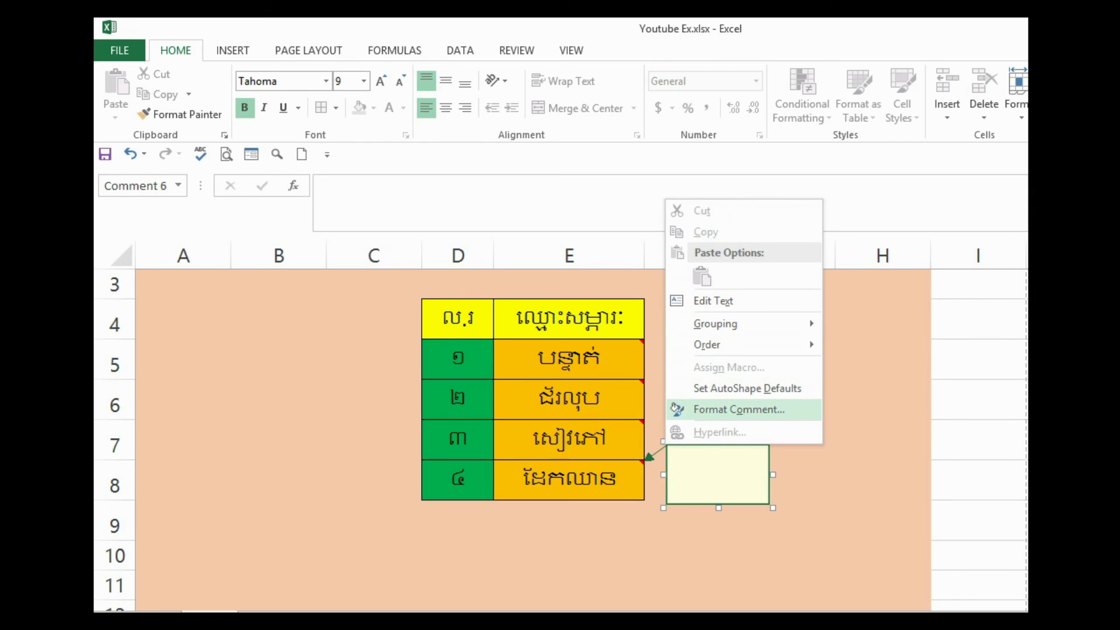
{"action": "left_click", "coordinate": [678, 408]}
{"action": "left_click", "coordinate": [470, 296]}
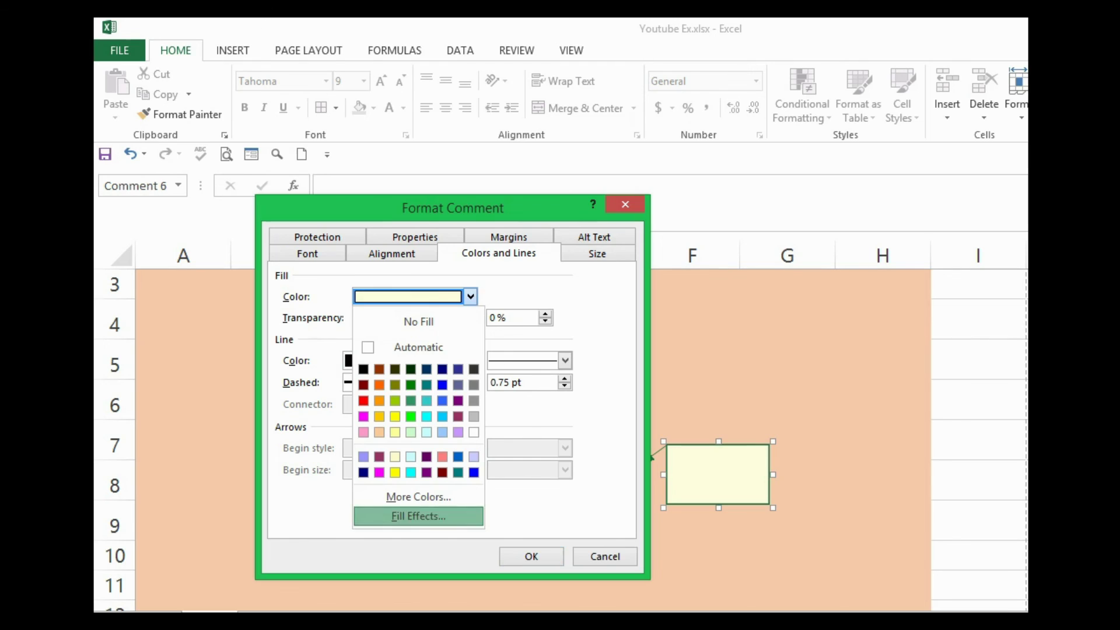
{"action": "left_click", "coordinate": [418, 515]}
{"action": "left_click", "coordinate": [462, 226]}
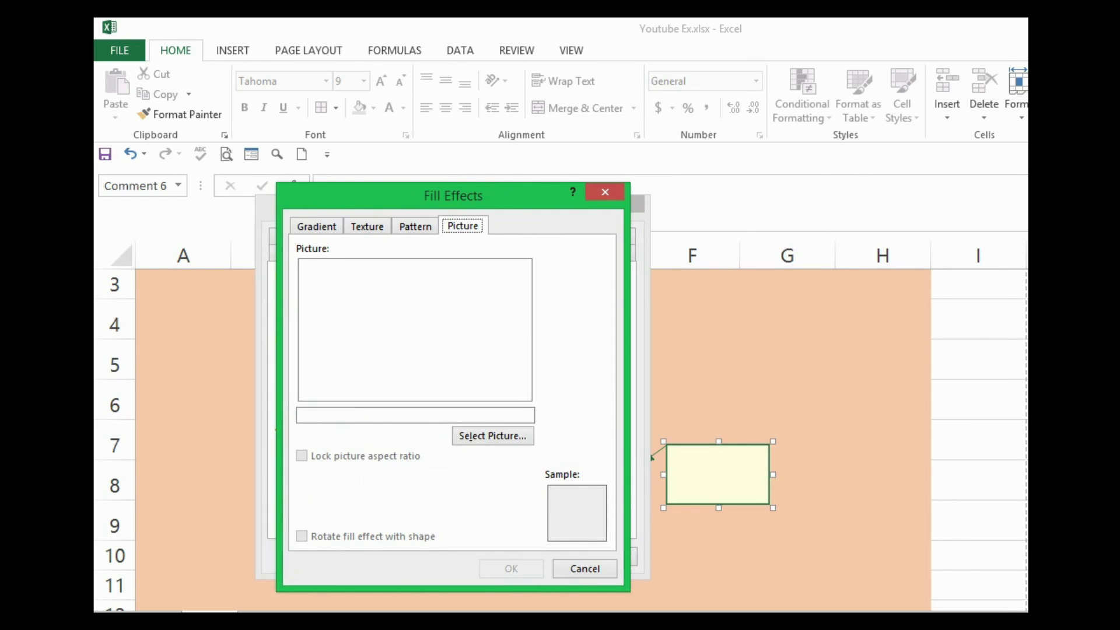
{"action": "left_click", "coordinate": [470, 436]}
{"action": "left_click", "coordinate": [692, 383]}
{"action": "left_click", "coordinate": [596, 344]}
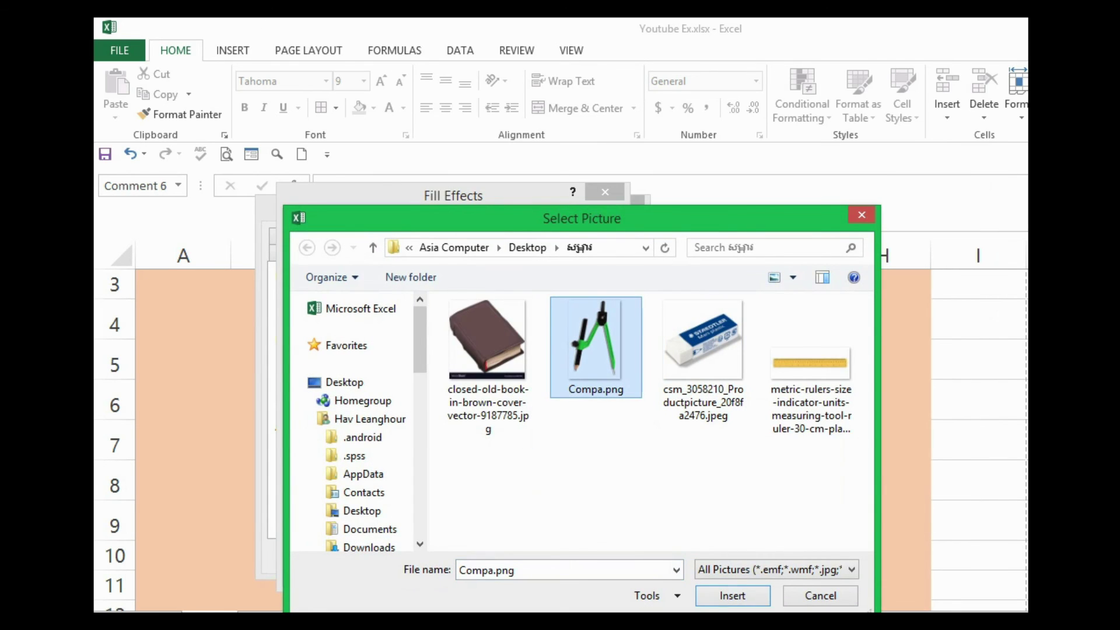
{"action": "left_click", "coordinate": [733, 596]}
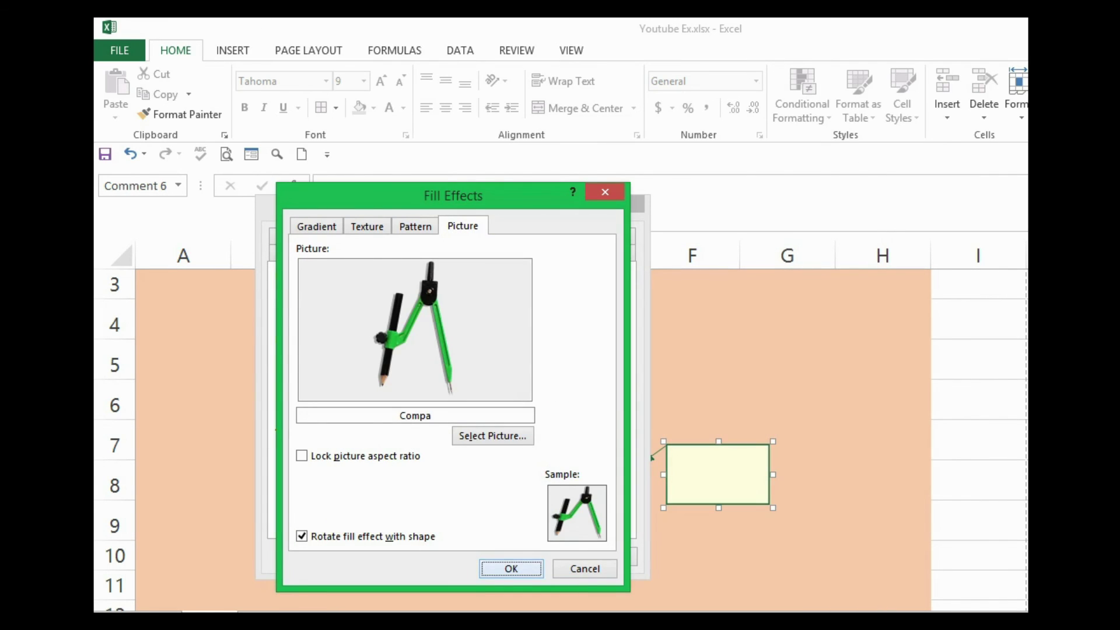
{"action": "left_click", "coordinate": [511, 569]}
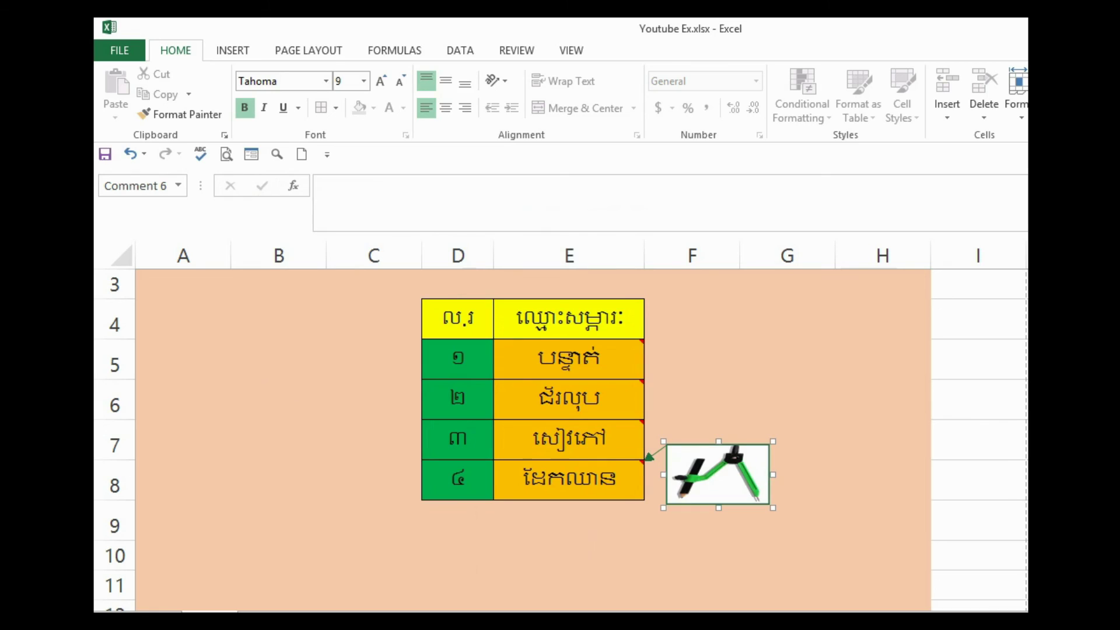
{"action": "left_click", "coordinate": [569, 480]}
{"action": "left_click", "coordinate": [569, 555]}
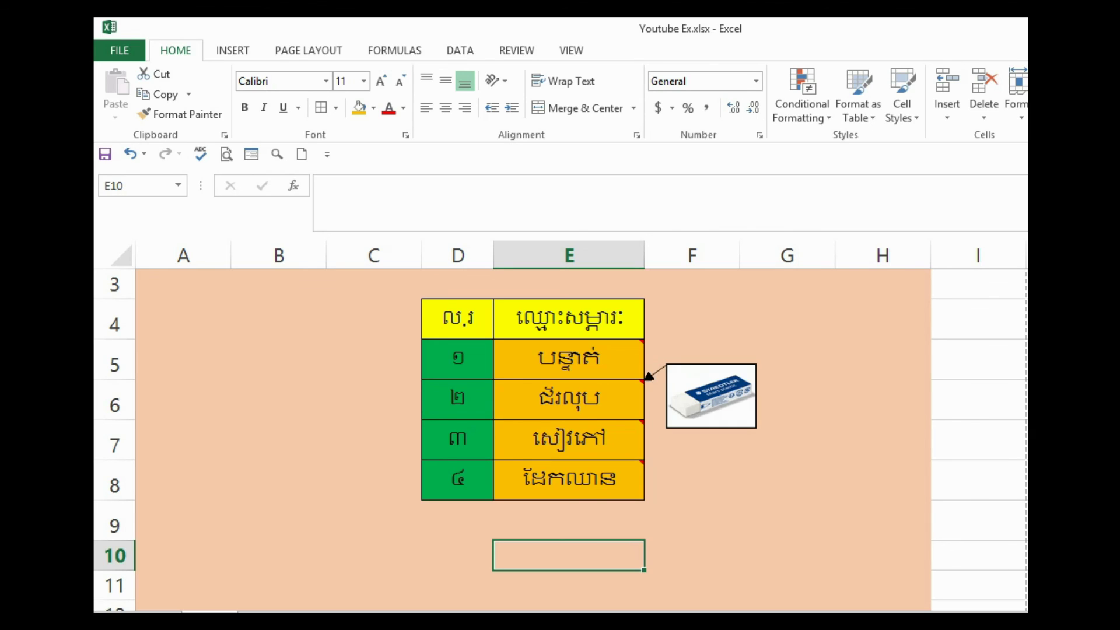
{"action": "left_click", "coordinate": [569, 479]}
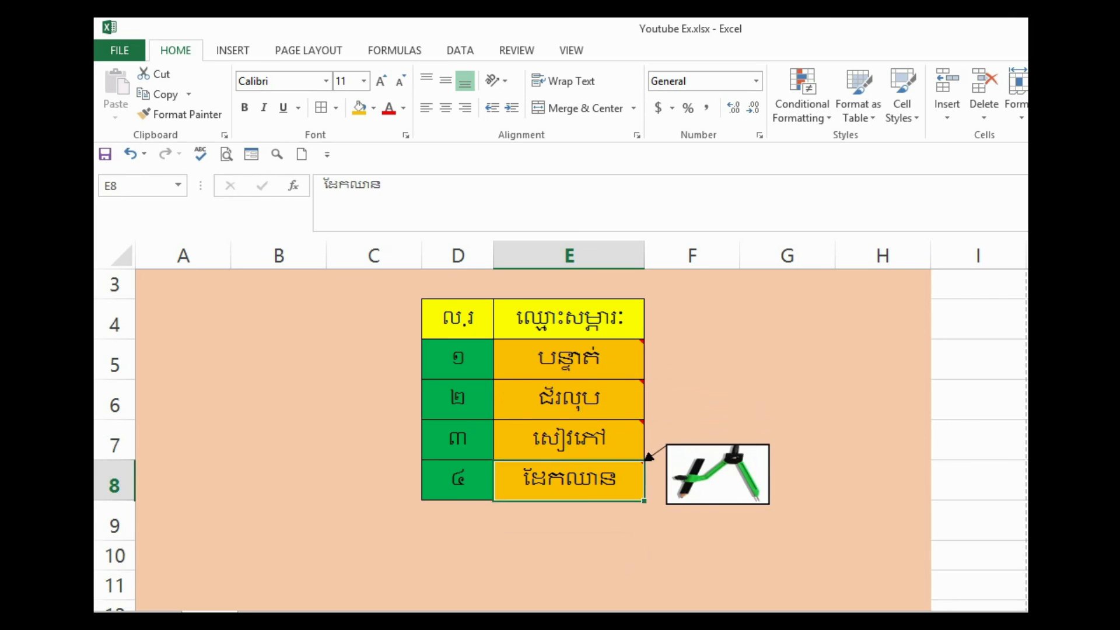
{"action": "left_click", "coordinate": [691, 555]}
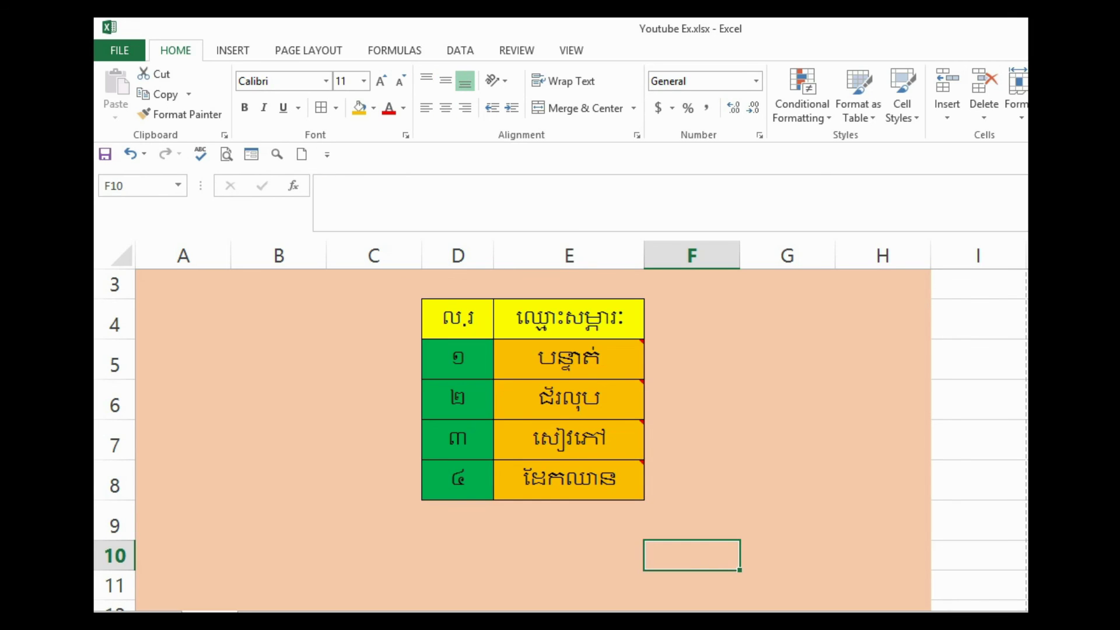